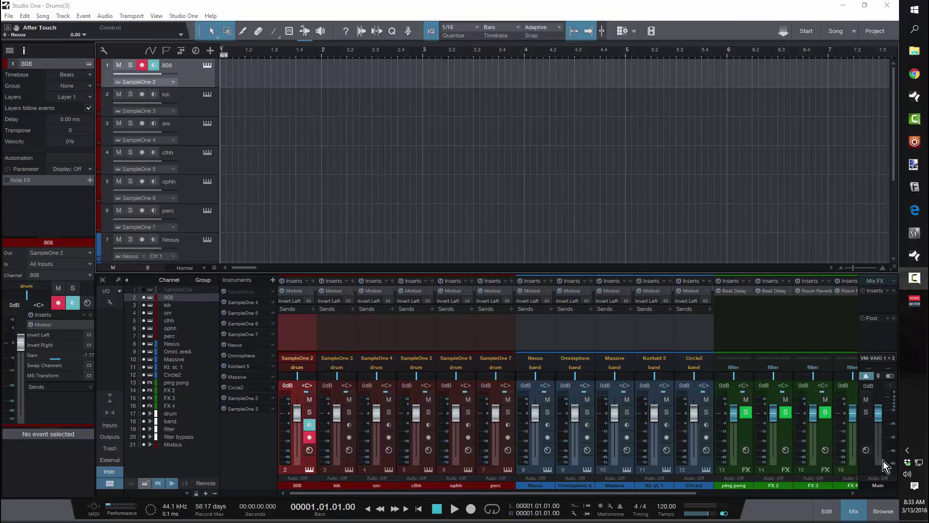
Load the Kill 808 preset in the 808 track's Sample One and step back to TCE 76 TM SIZZ
scroll(285, 147, "down", 3)
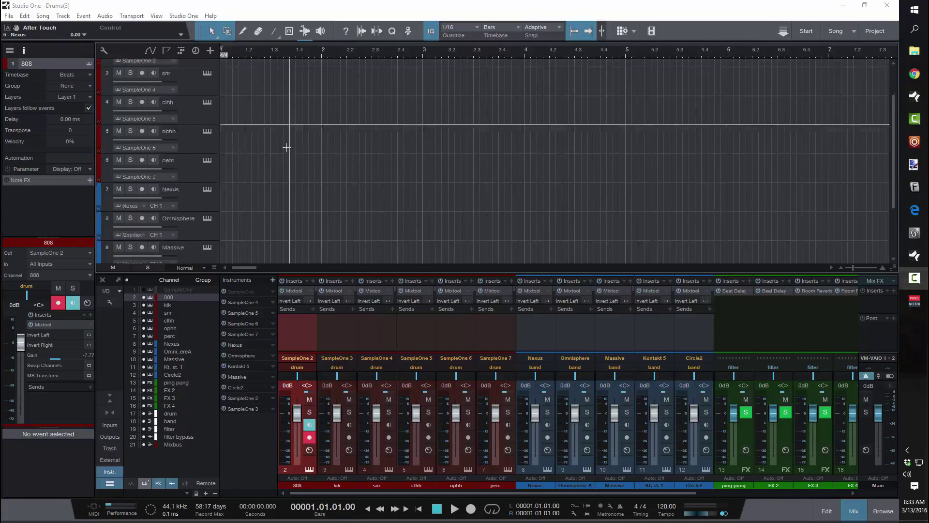
scroll(287, 147, "up", 3)
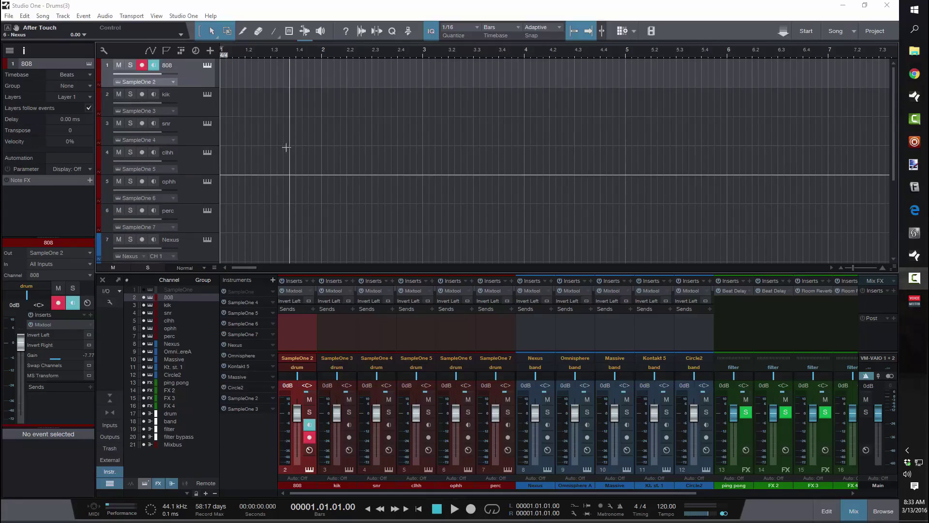
left_click(210, 66)
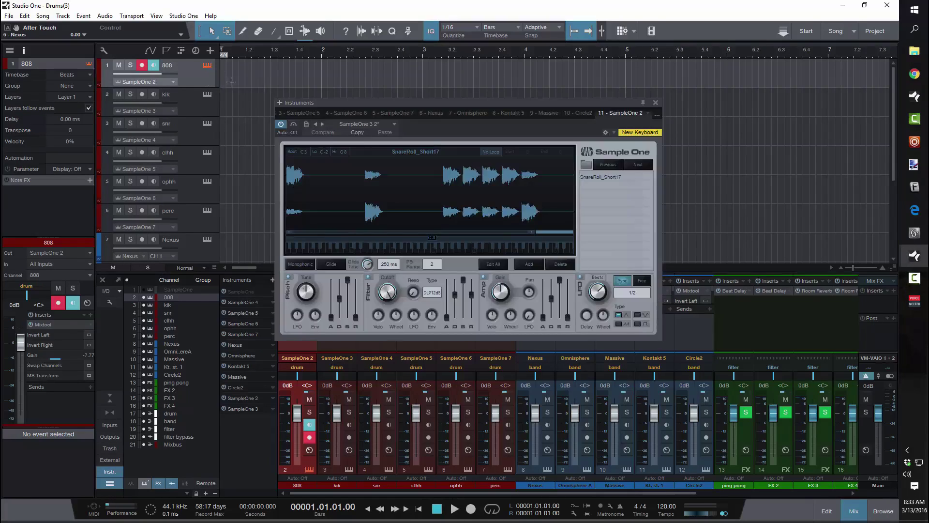
left_click(394, 125)
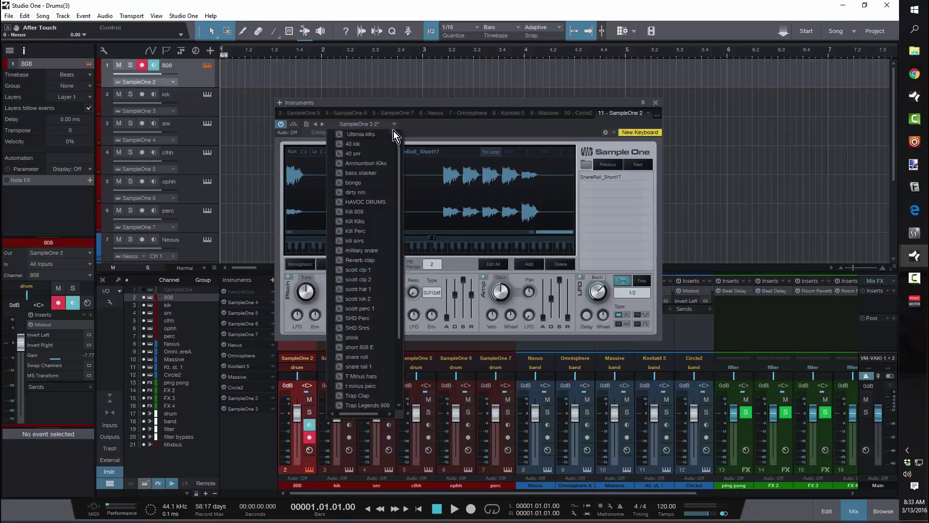
left_click(382, 213)
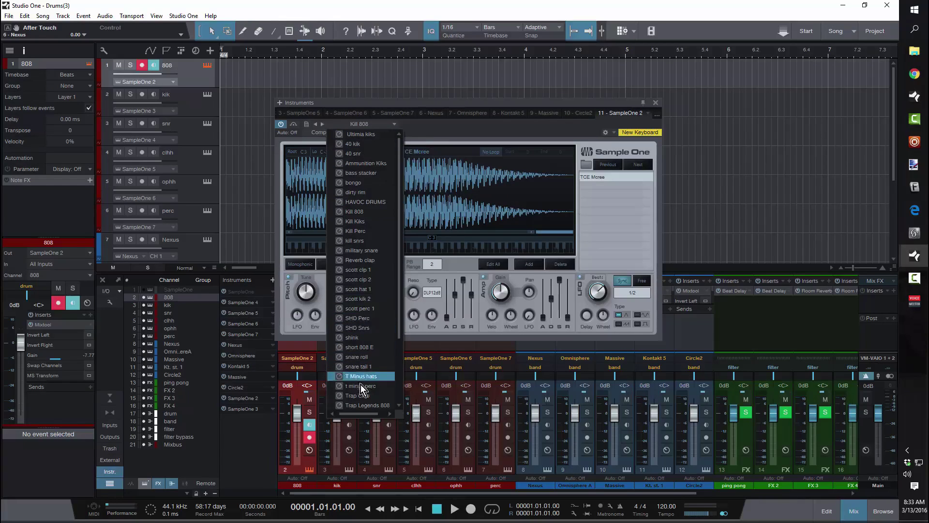
left_click_drag(401, 289, 406, 360)
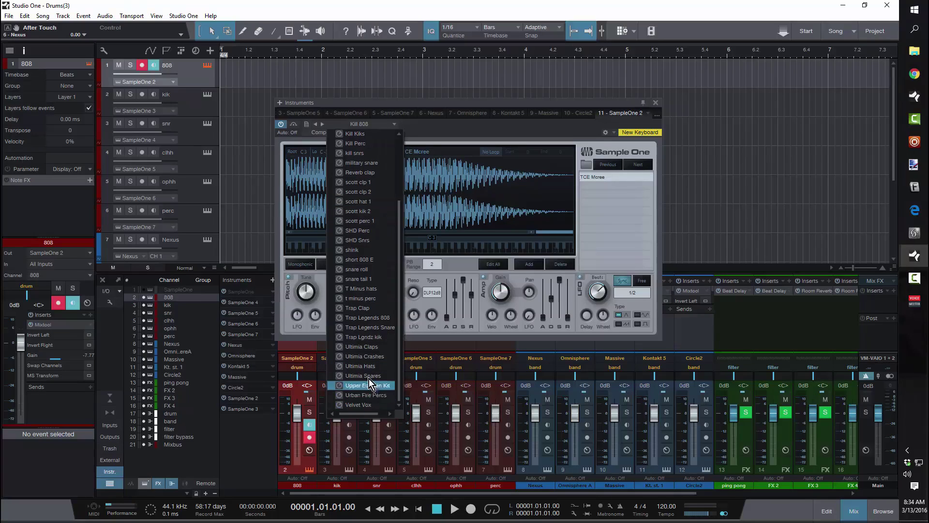
left_click(586, 131)
left_click(633, 168)
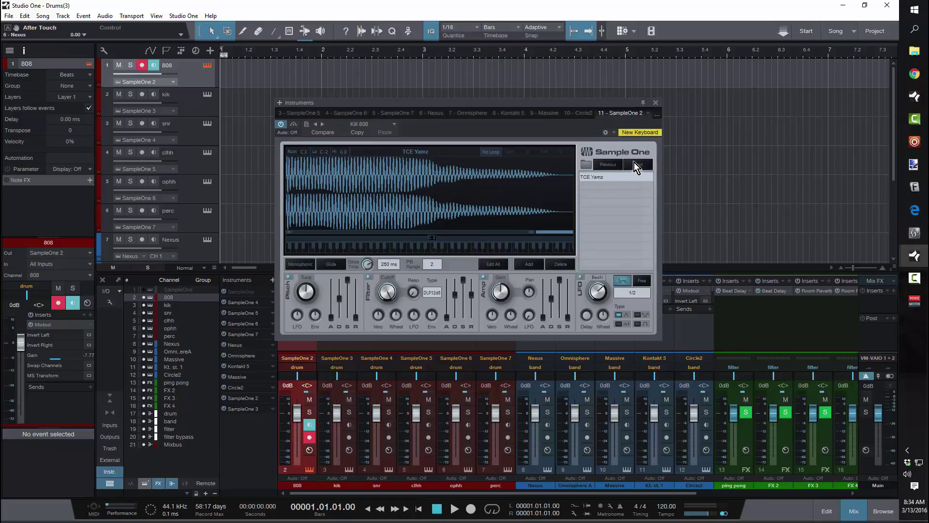
left_click(606, 165)
left_click(606, 164)
left_click(606, 164)
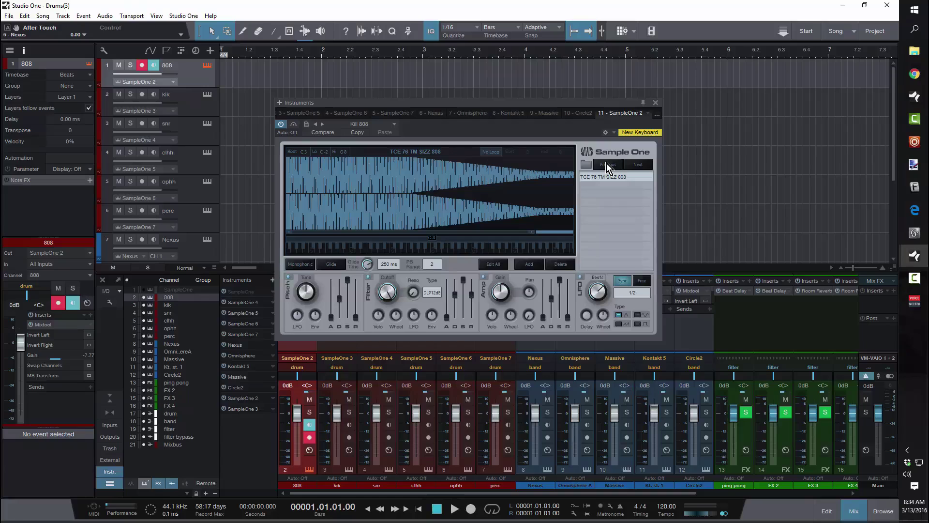
Load the 40 snr preset, advance to the 40 Snare - (23) sample, and close the editor
left_click(396, 124)
left_click(386, 151)
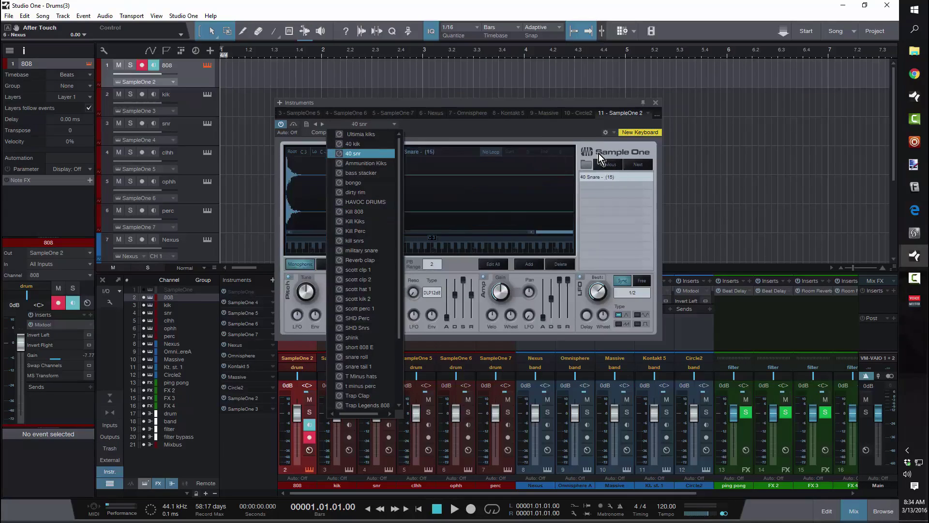
left_click(636, 165)
left_click(635, 165)
left_click(636, 164)
left_click(635, 164)
left_click(635, 164)
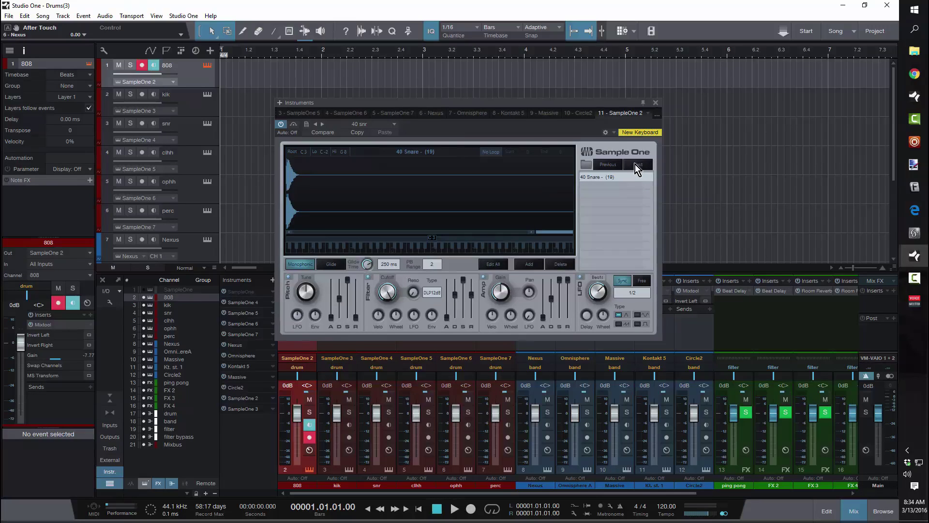
left_click(635, 164)
left_click(635, 165)
left_click(634, 165)
left_click(635, 164)
left_click(655, 104)
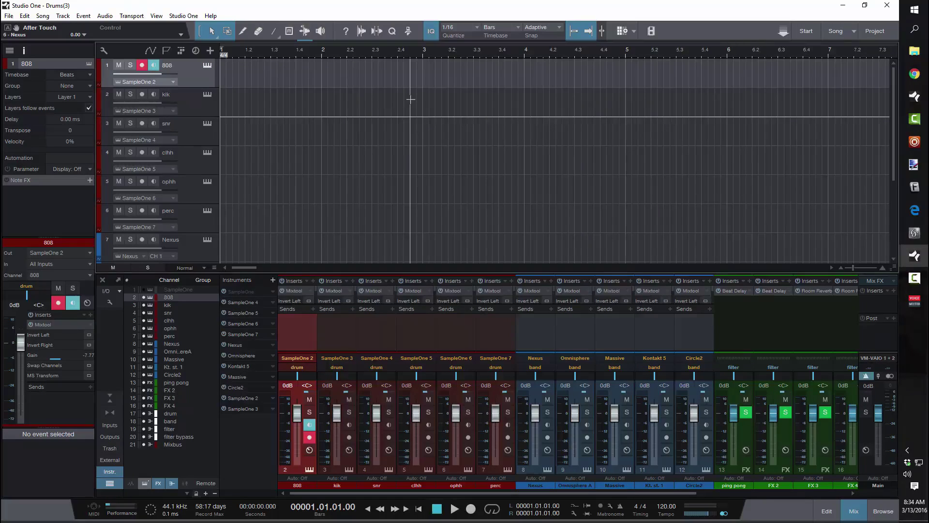
Browse Sample Libraries to Drums > snarerolls > TrapLord SnareRolls V3 > Snare Rolls 140Bpm > Short Rolls, then reopen the 808 instrument
key("F5")
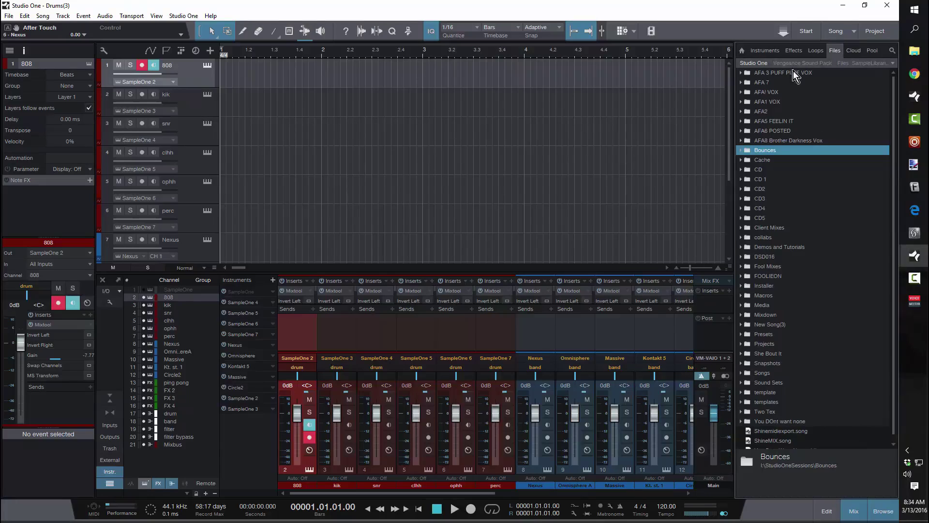
left_click(893, 67)
left_click(873, 89)
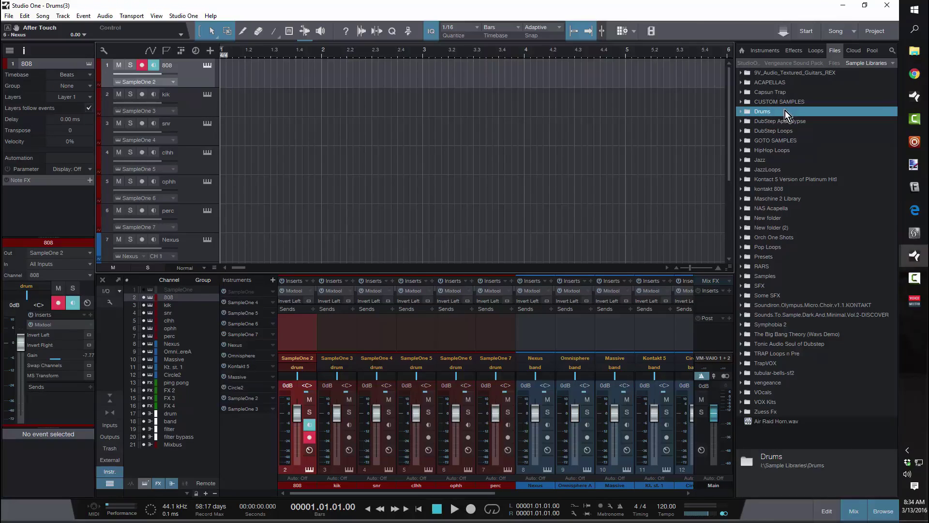
left_click(741, 111)
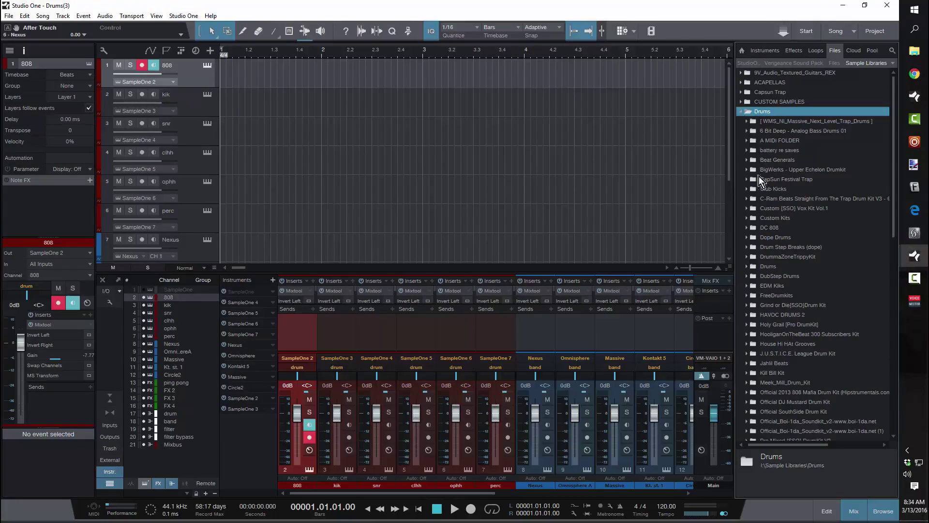
scroll(776, 197, "down", 6)
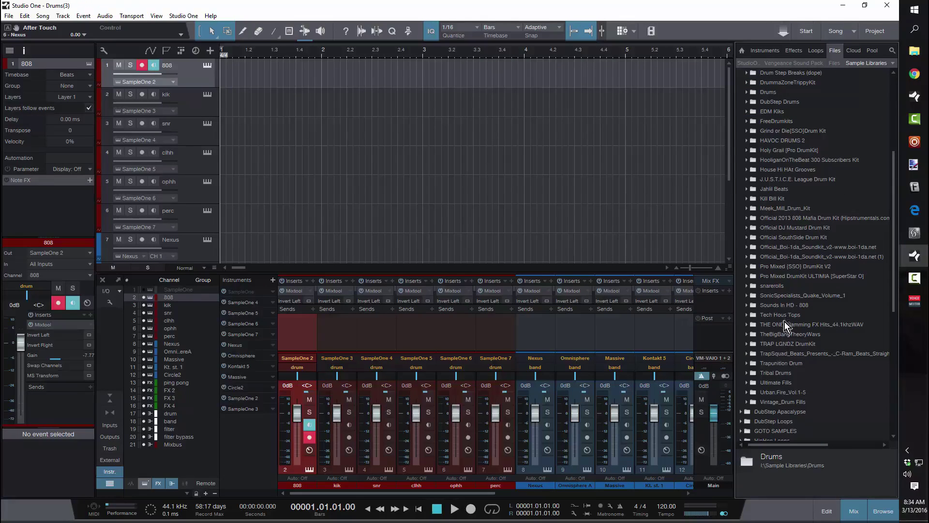
left_click(749, 287)
left_click(754, 295)
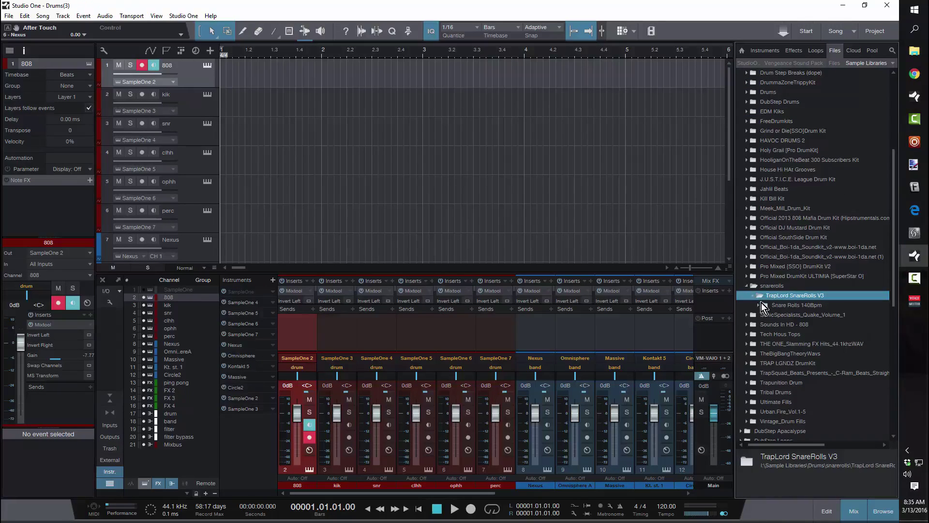
left_click(760, 305)
left_click(765, 334)
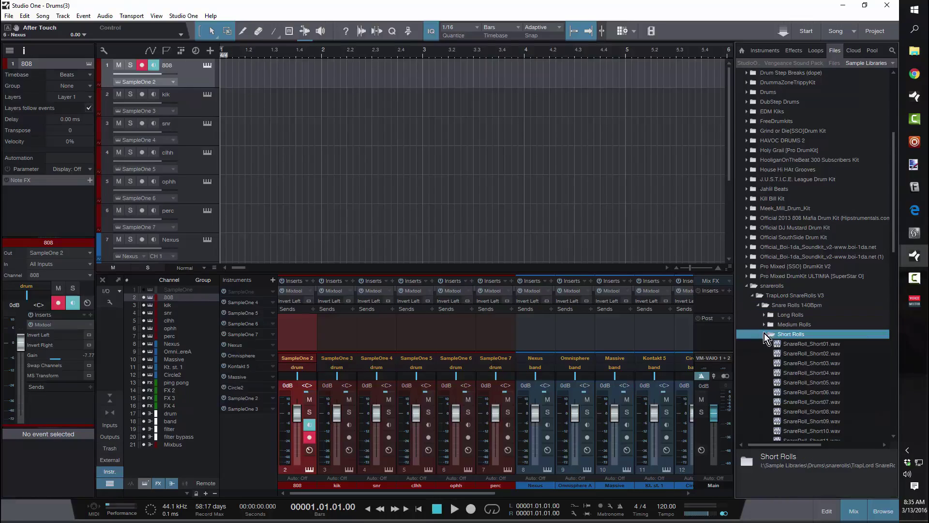
left_click(207, 65)
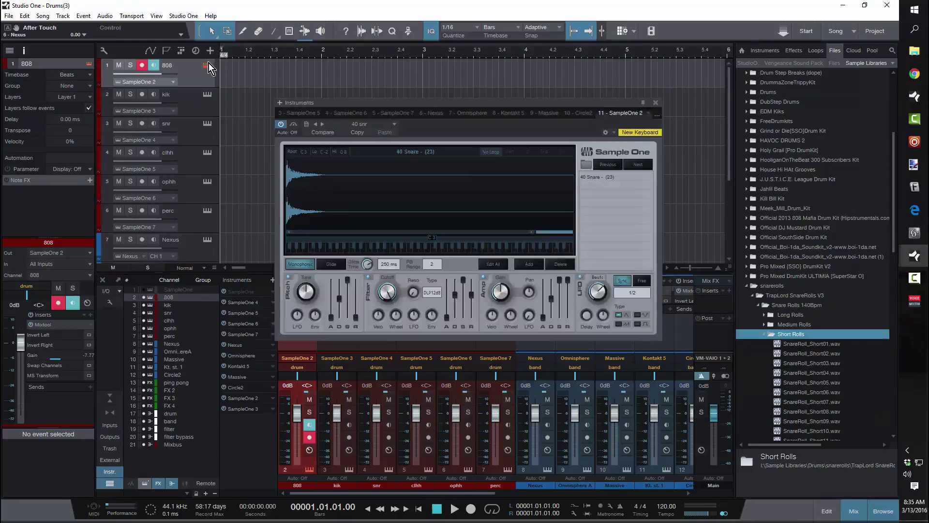
Replace the 40 Snare - (23) sample with SnareRoll_Short01.wav from the browser
left_click(609, 177)
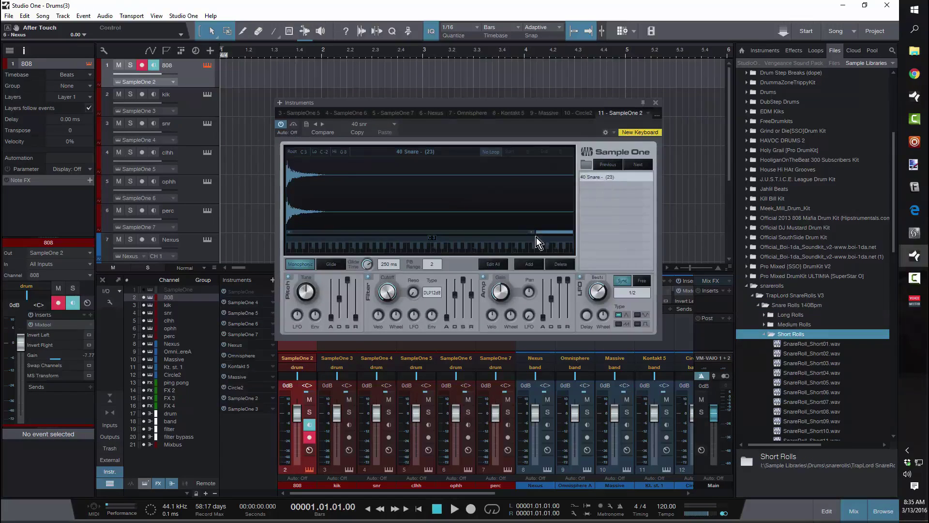
left_click(557, 266)
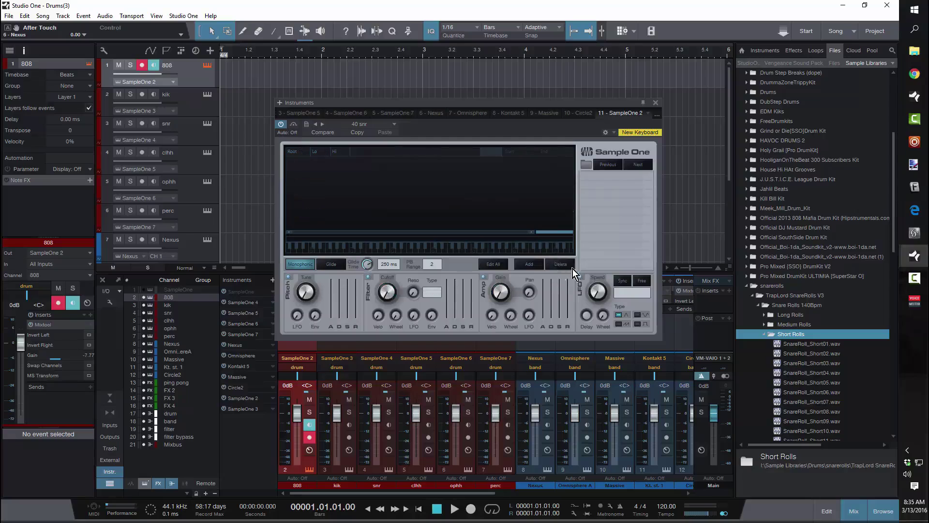
left_click(807, 346)
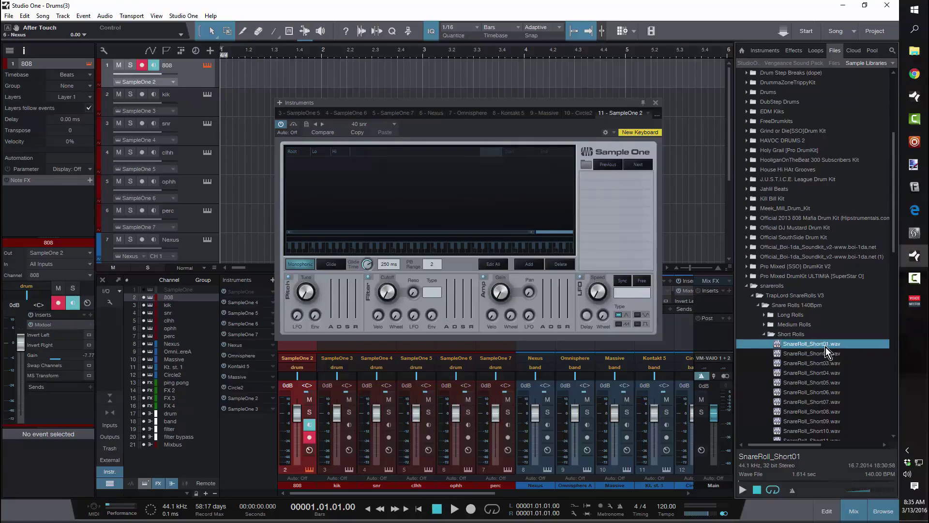
left_click_drag(829, 346, 591, 180)
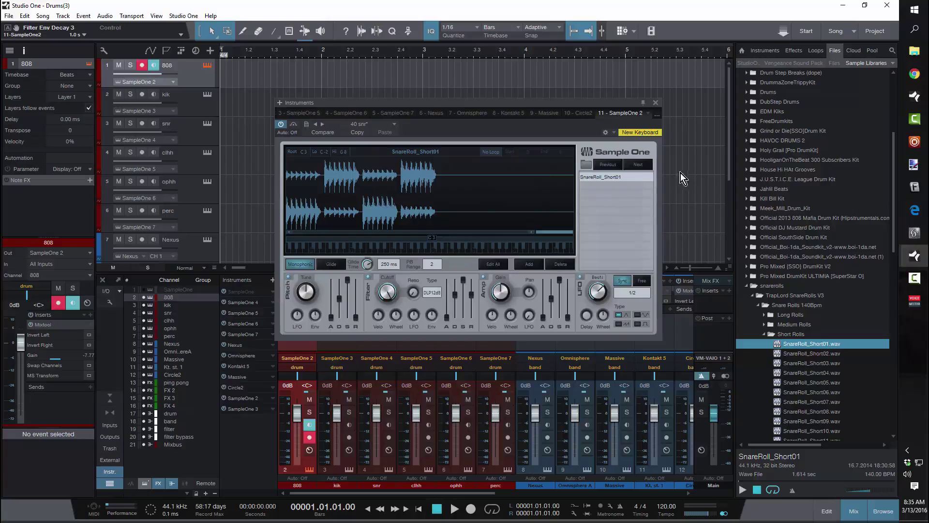
Audition the snare-roll samples and settle on SnareRoll_Short04
left_click(639, 165)
left_click(639, 165)
left_click(618, 165)
left_click(618, 165)
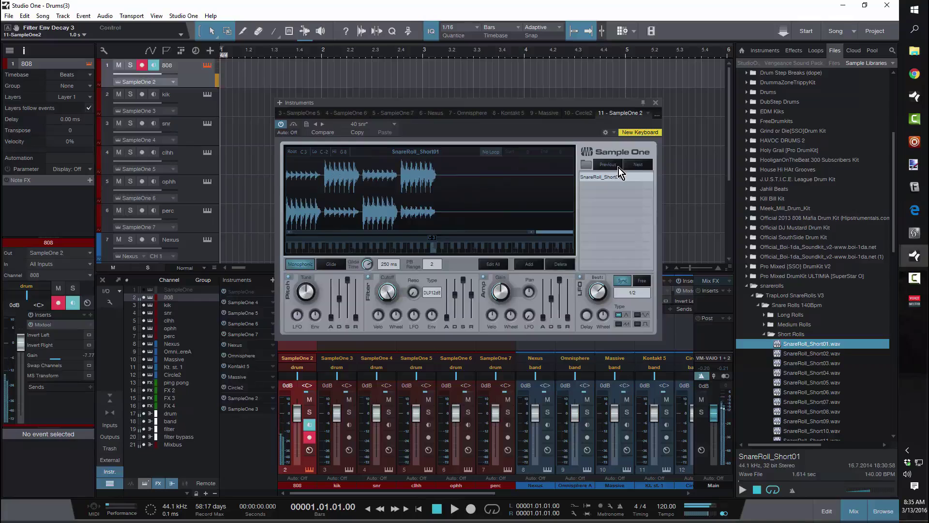
left_click(641, 168)
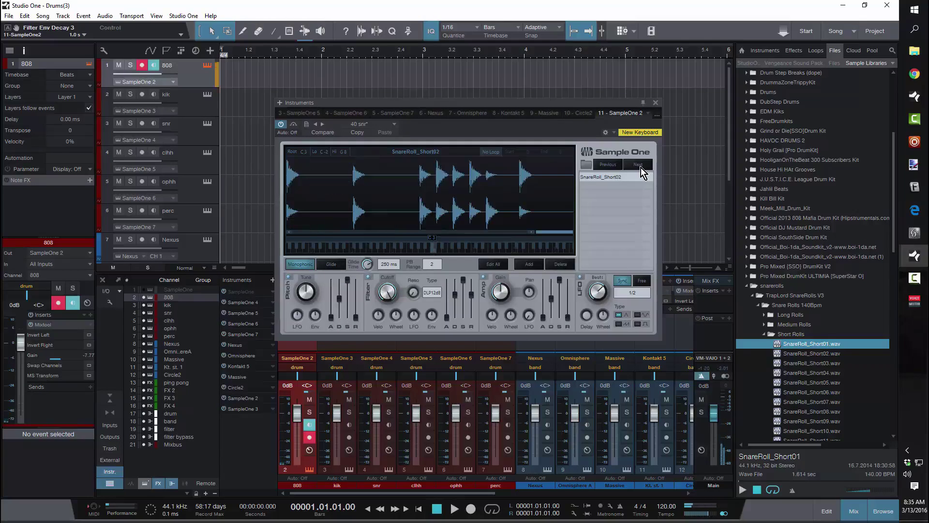
left_click(642, 168)
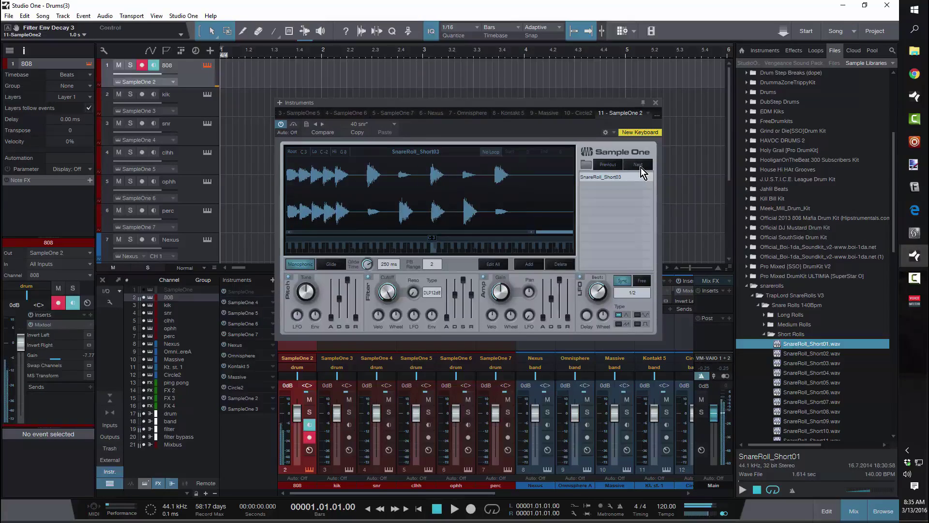
left_click(641, 168)
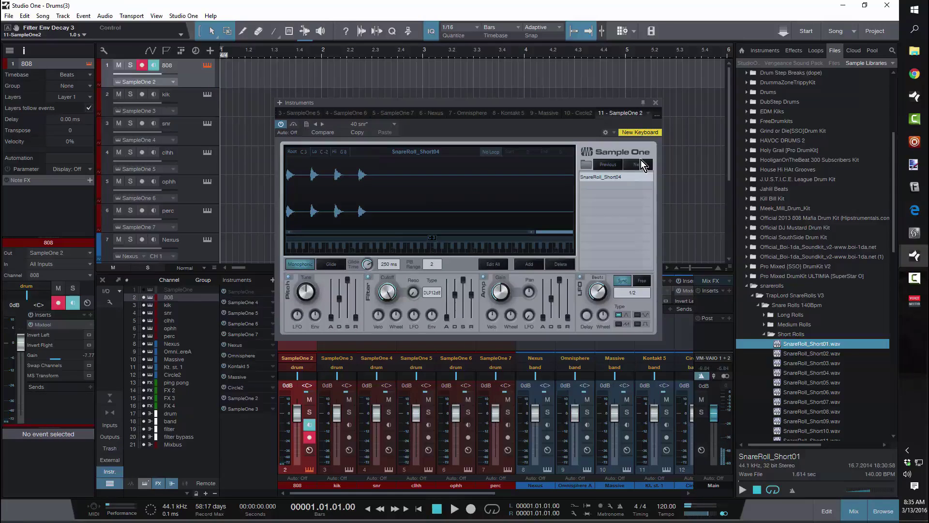
left_click(306, 124)
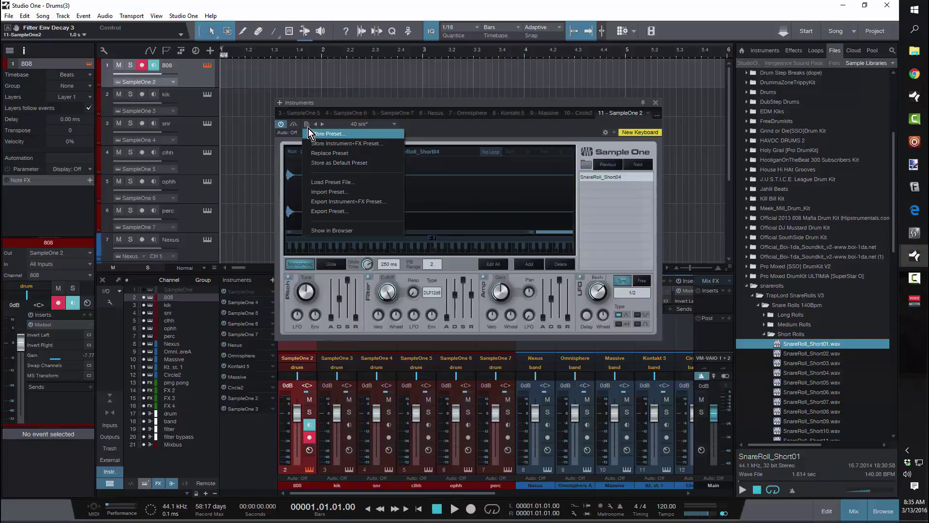
Save the snare-roll setup as a new Sample One preset named 'Short Snr Rolls'
left_click(317, 134)
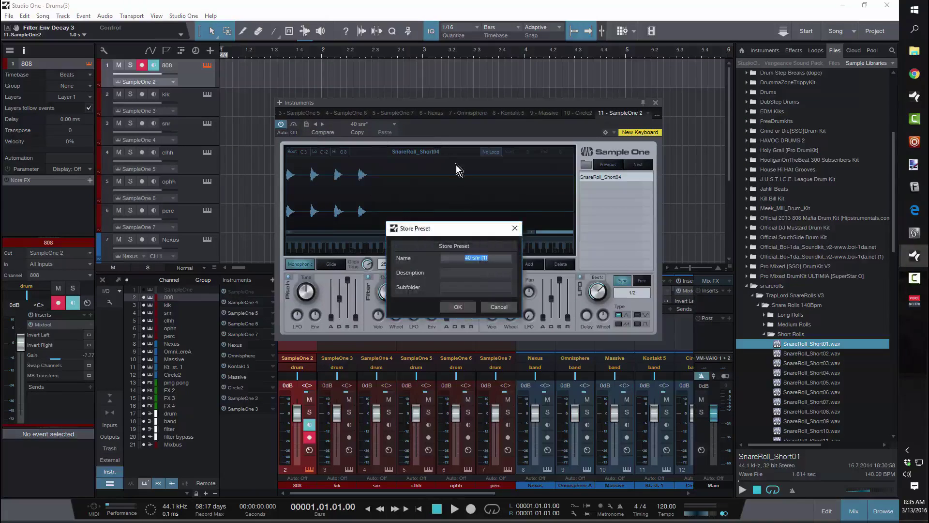
type("Short Snr Rools")
key("BackSpace")
key("BackSpace")
key("BackSpace")
type("lls")
left_click(456, 307)
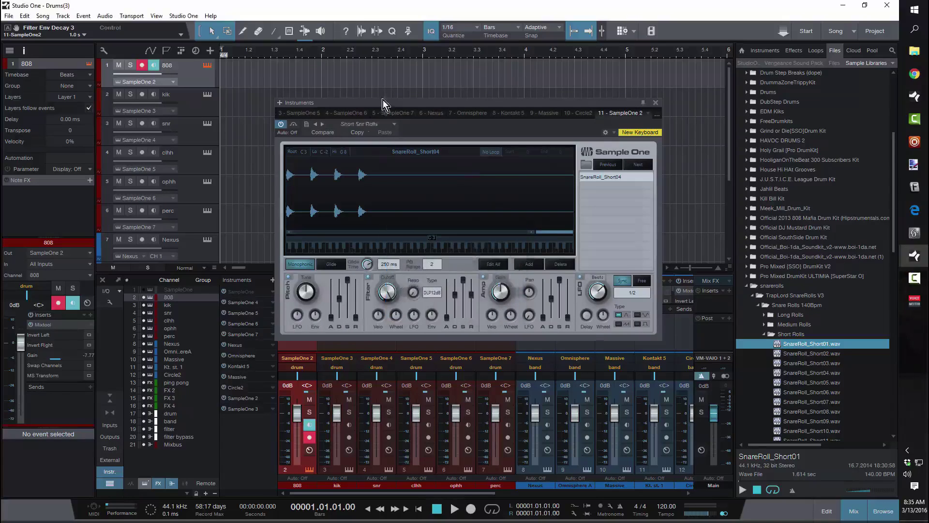
left_click(356, 124)
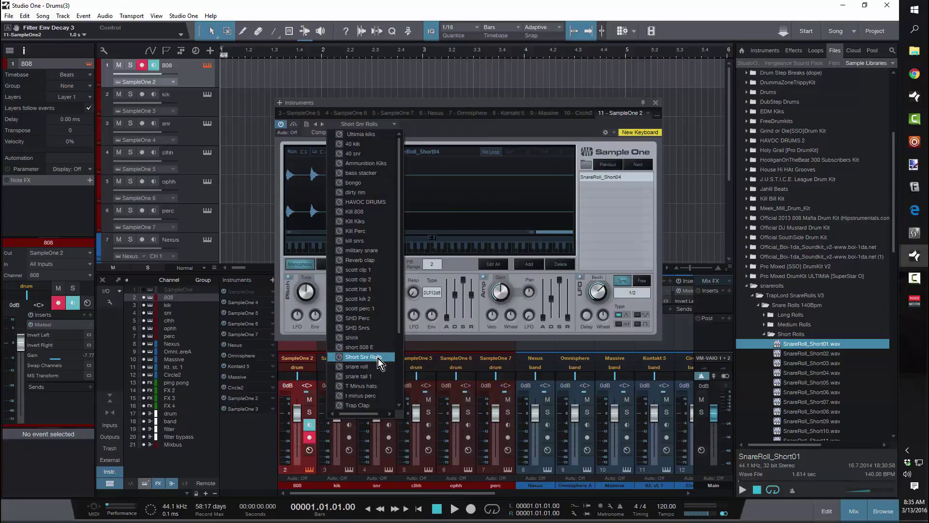
Close the sampler editor and collapse the snarerolls folder in the browser
left_click(656, 70)
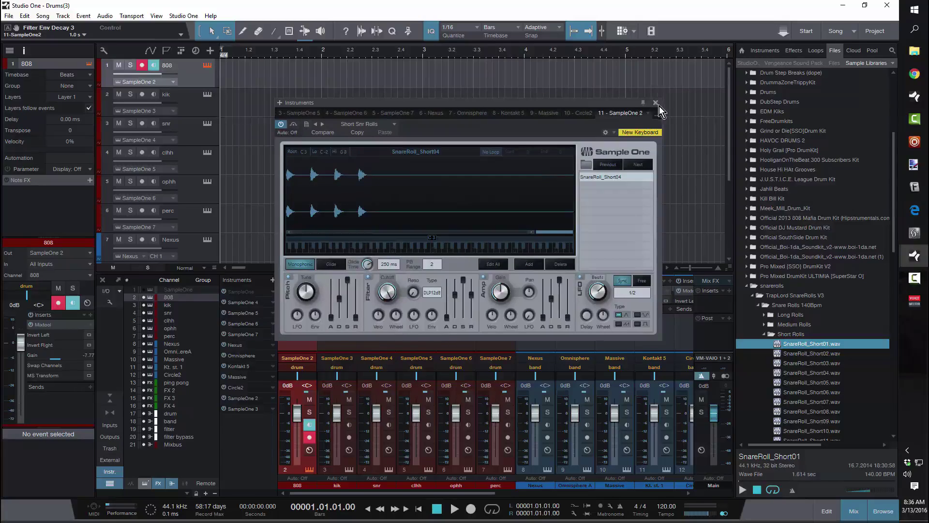
left_click(655, 102)
left_click(747, 287)
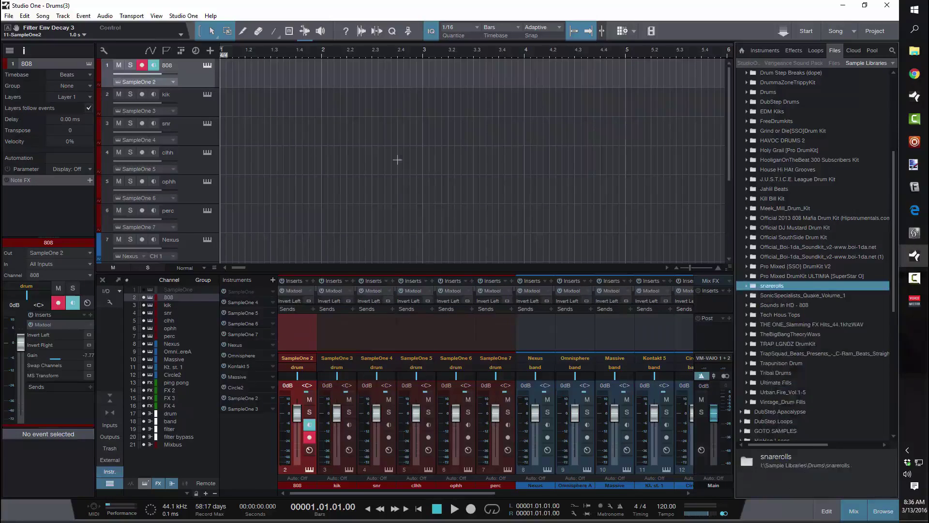
Reload the Kill 808 preset on the 808 track's Sample One, bringing in the TCE Mcree sample
left_click(206, 65)
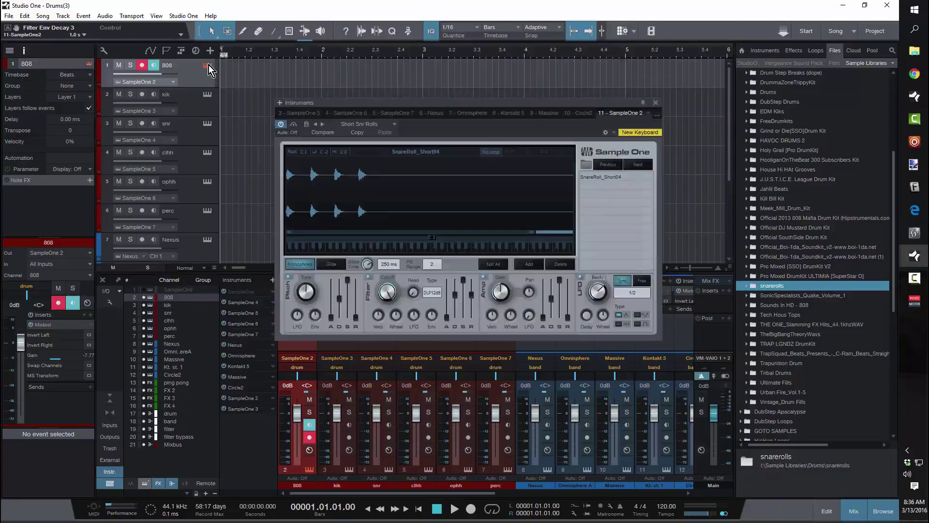
left_click(392, 125)
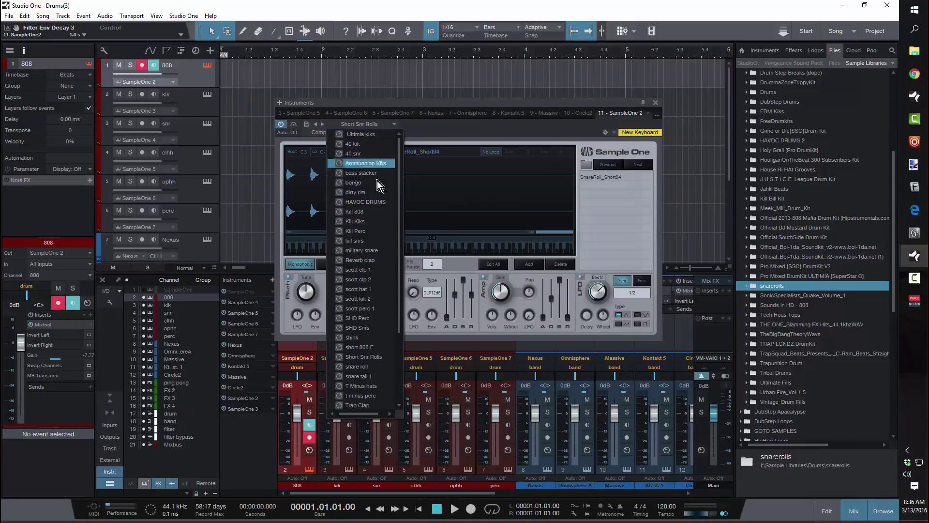
left_click(364, 216)
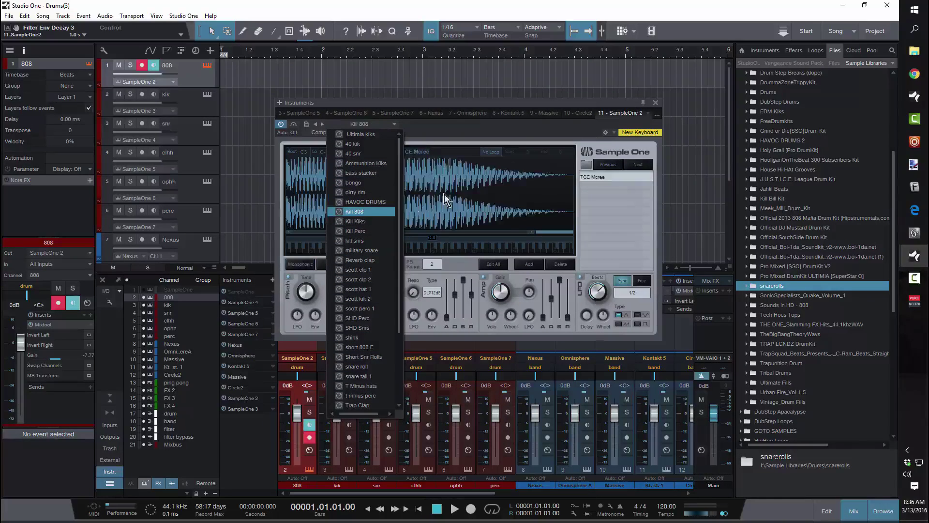
left_click(495, 132)
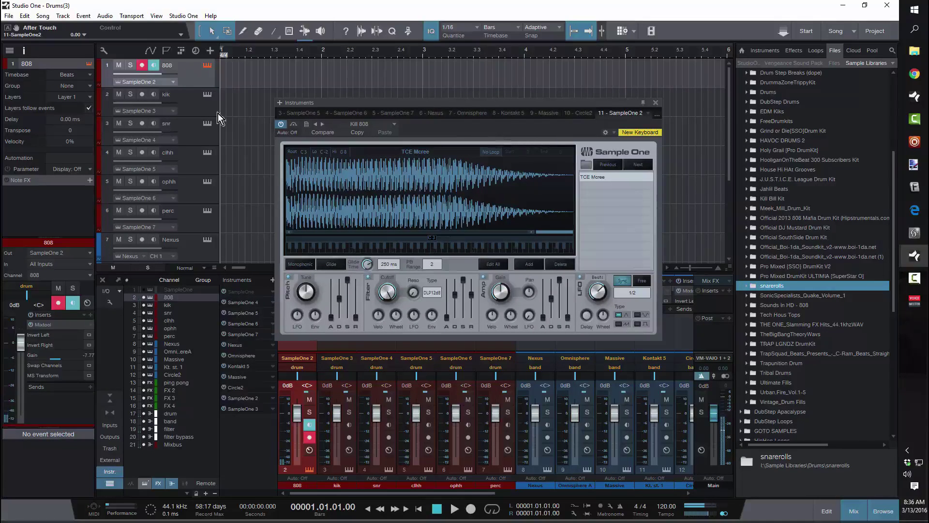
left_click(206, 94)
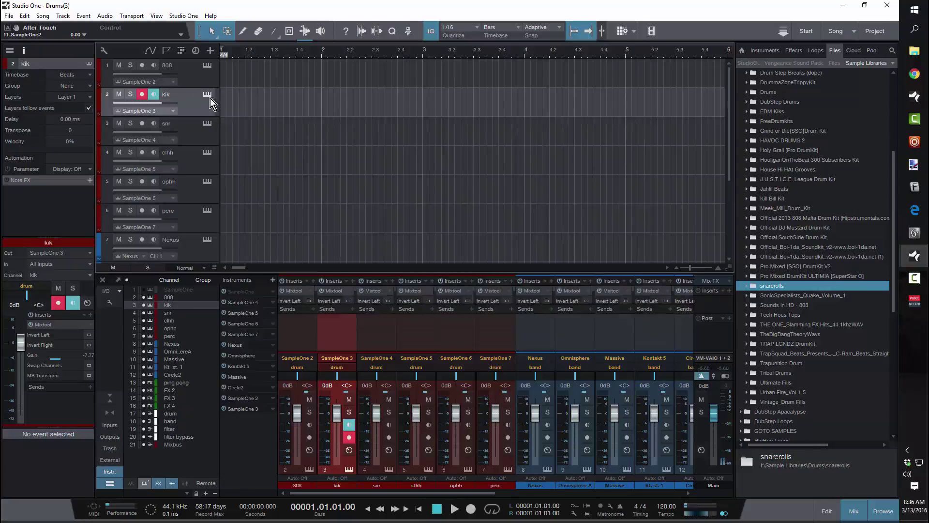
Load the Trap Lgndz kik preset on the kik sampler and step forward to Mafia Kick
left_click(386, 125)
scroll(364, 309, "down", 2)
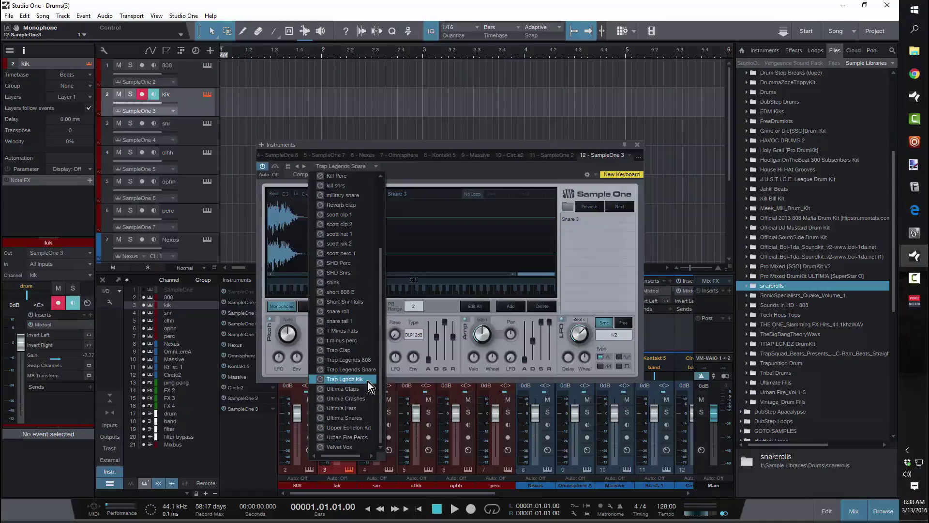
left_click(368, 380)
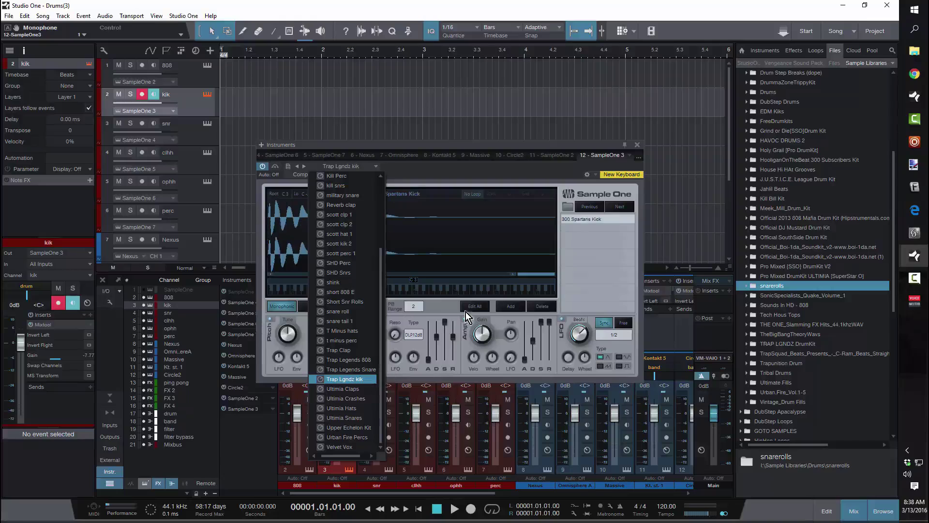
left_click(616, 206)
left_click(616, 207)
left_click(616, 207)
left_click(615, 206)
left_click(616, 206)
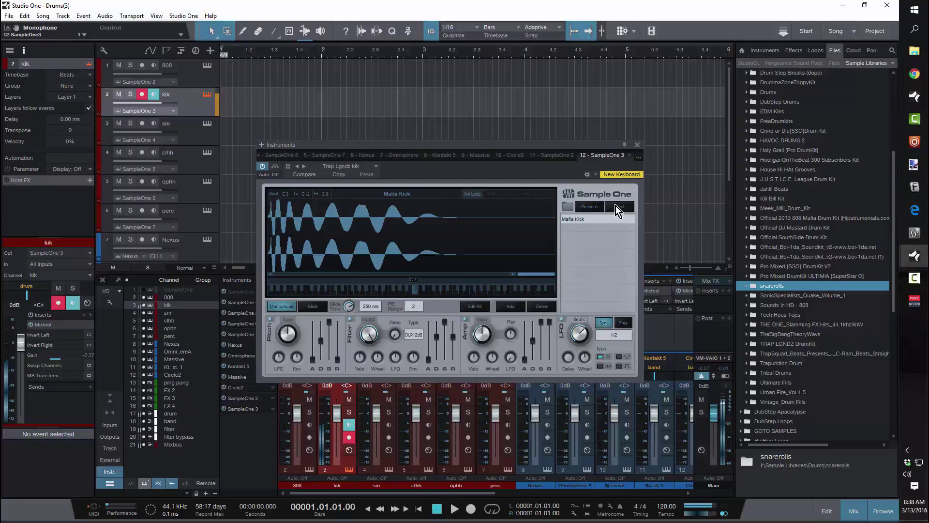
Load the Trap Legends Snare preset on the snr sampler and step to Break Snare
left_click(214, 128)
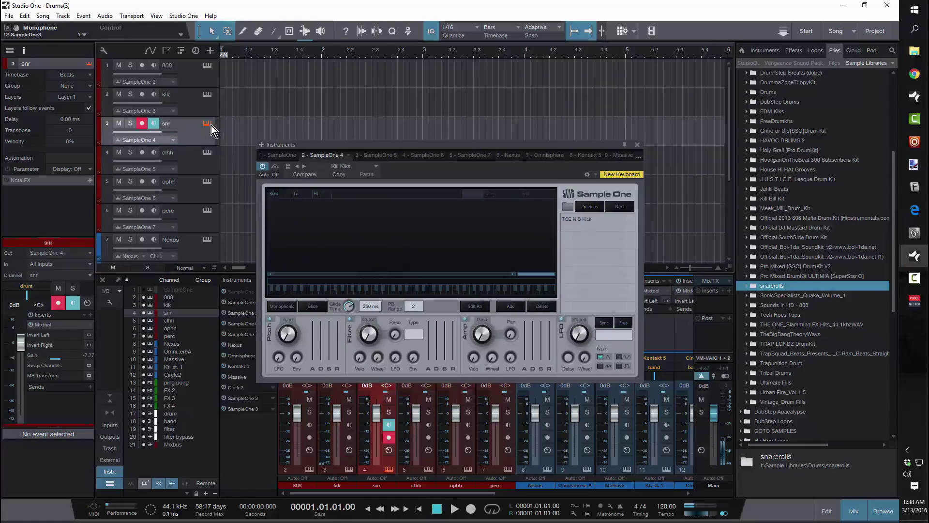
left_click(211, 125)
left_click(208, 125)
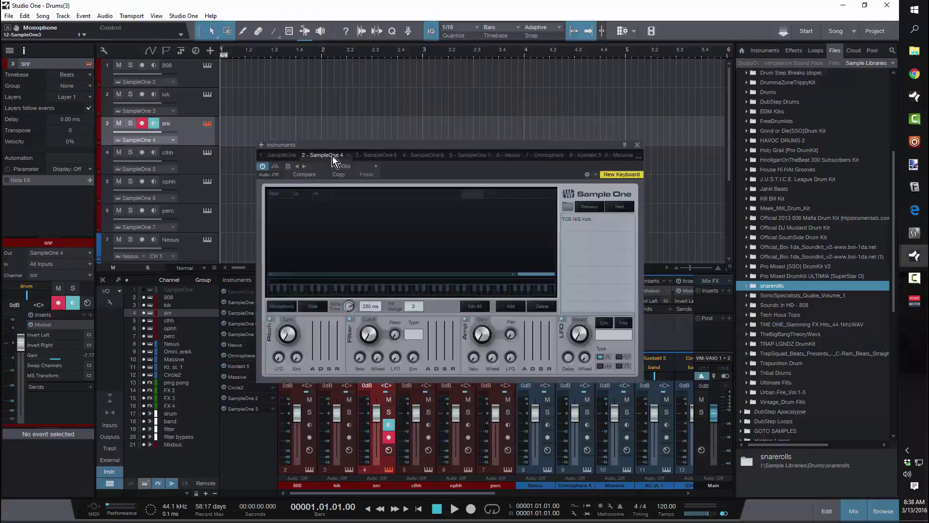
left_click(361, 166)
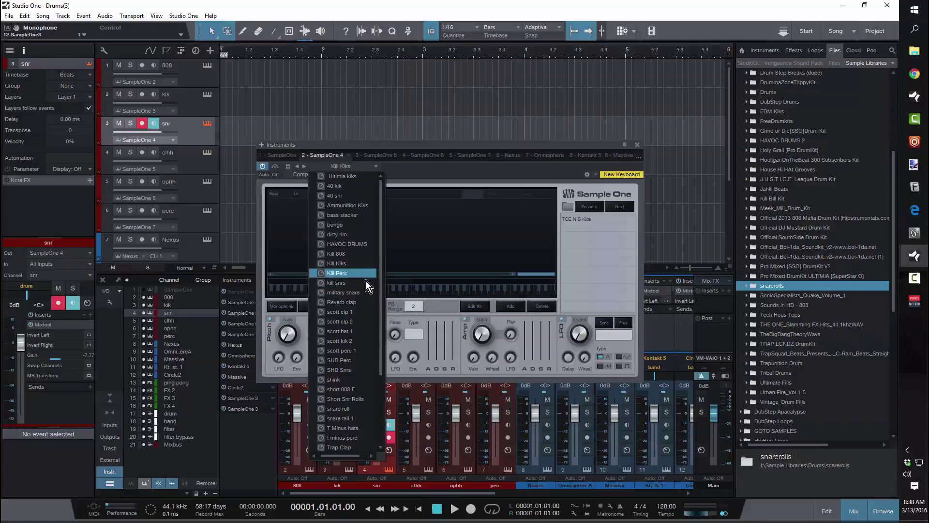
scroll(364, 414, "down", 2)
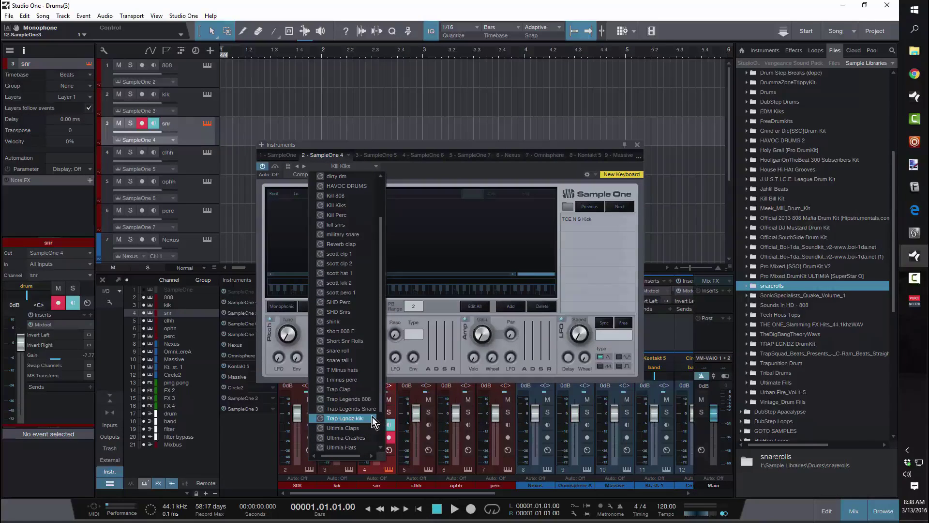
left_click(371, 408)
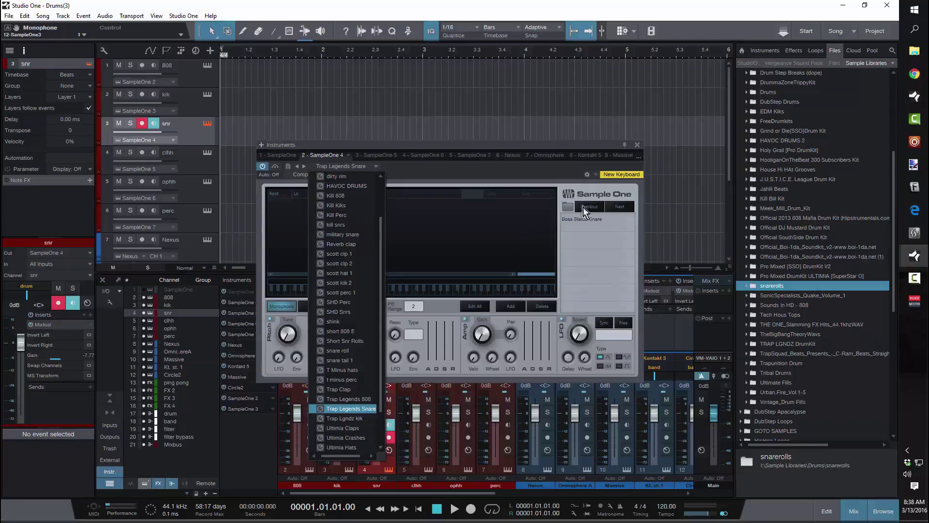
left_click(618, 209)
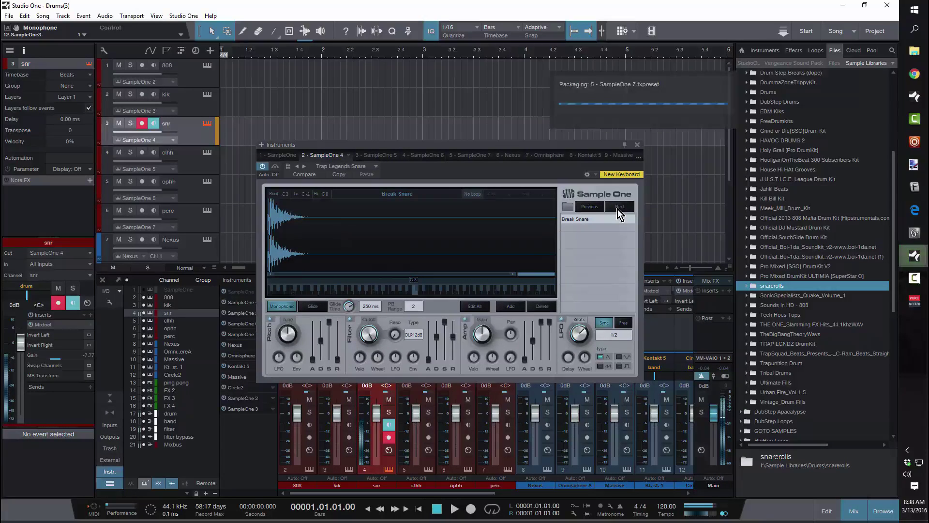
left_click(195, 160)
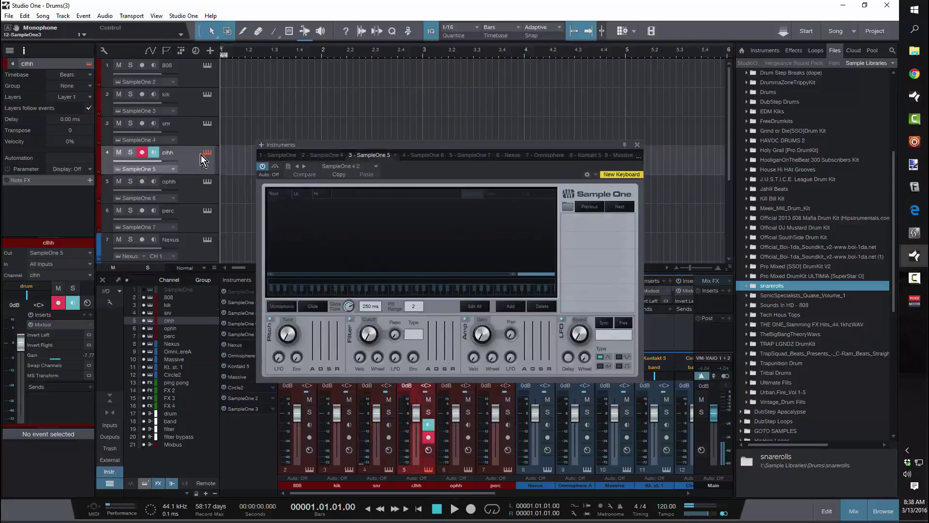
Load the Ultimia Hats preset on the clhh sampler, giving TH Hat [SSO]
left_click(207, 154)
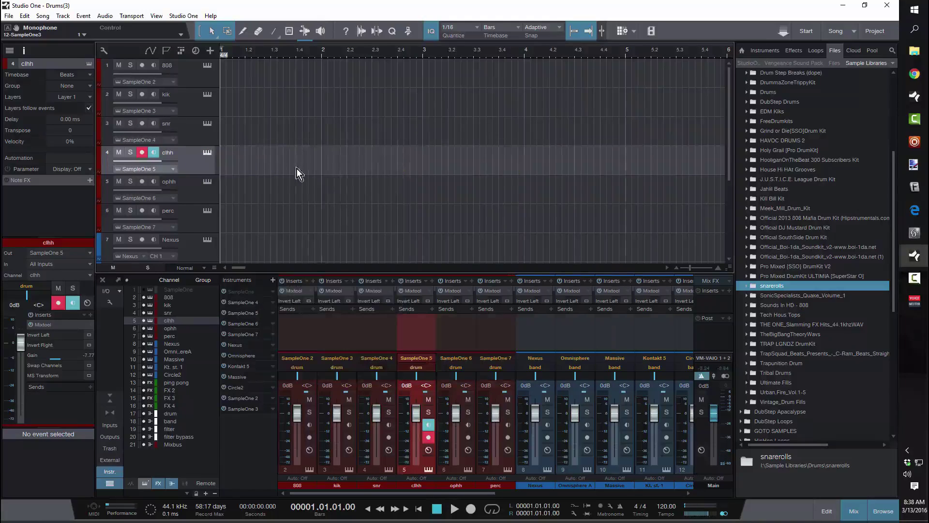
left_click(206, 154)
left_click(360, 168)
scroll(368, 382, "down", 3)
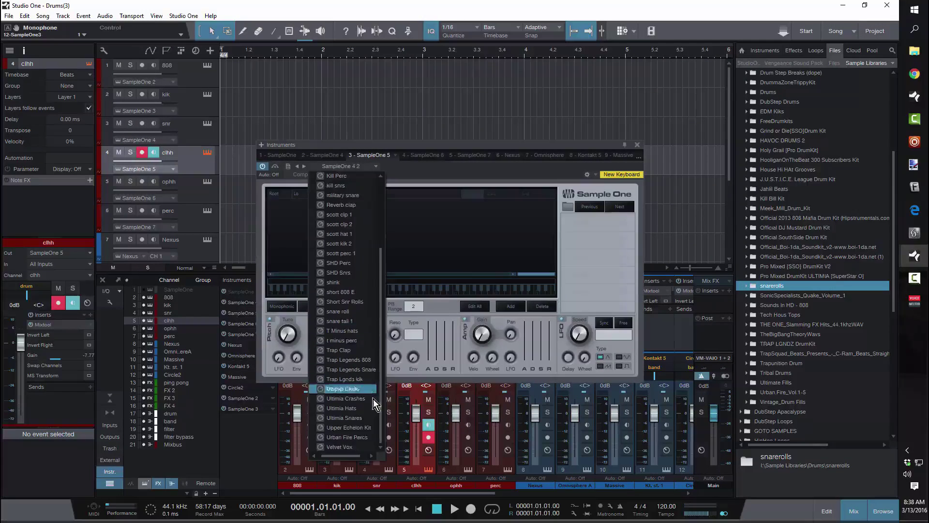
left_click(365, 407)
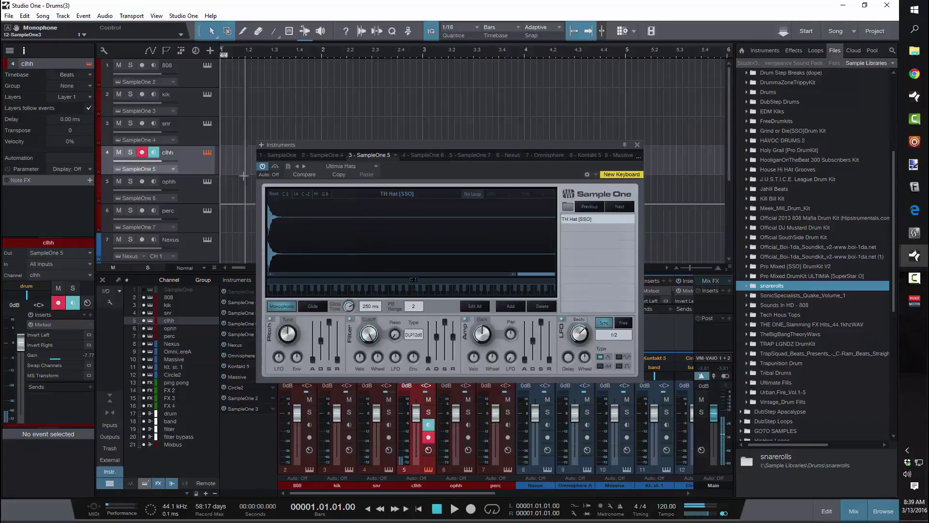
Load Ultimia Hats on the ophh sampler and step to Minor Trap OpHat [SSO]
left_click(185, 192)
left_click(206, 182)
left_click(207, 181)
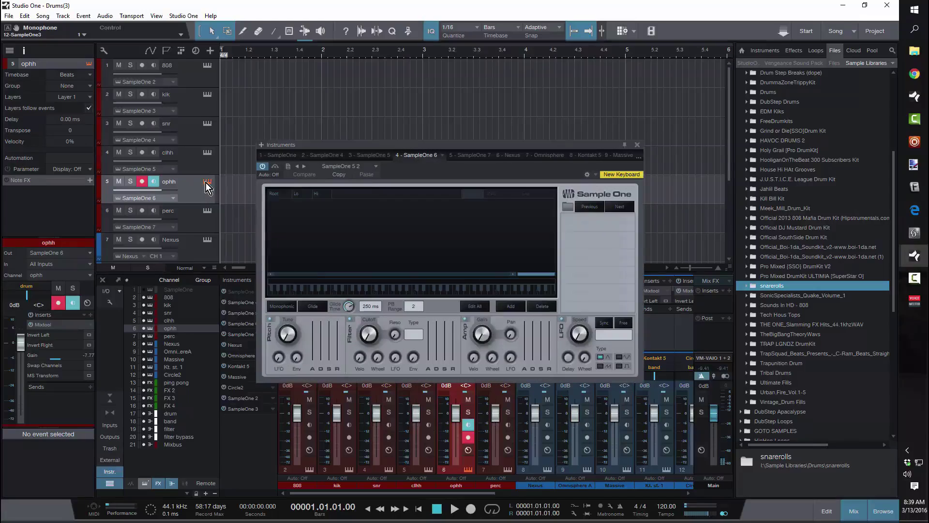
left_click(372, 166)
scroll(353, 411, "down", 2)
left_click(365, 409)
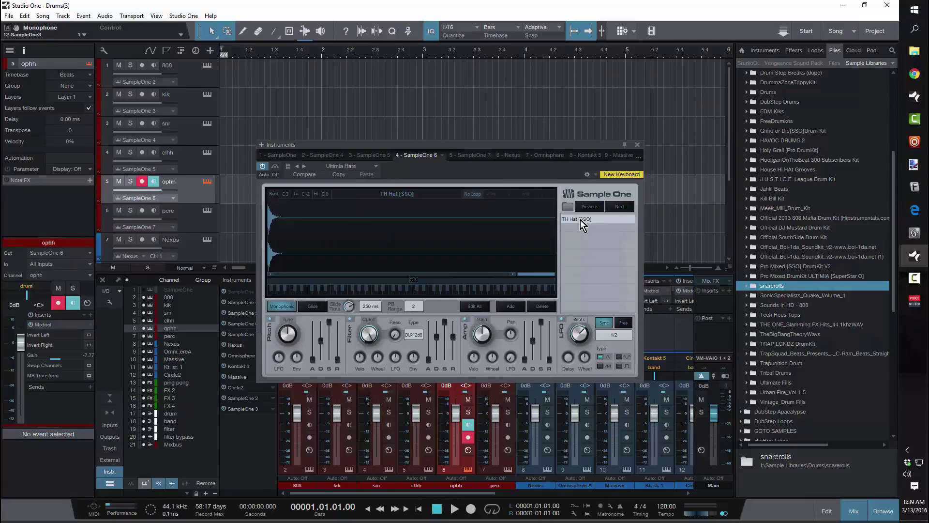
left_click(586, 206)
left_click(586, 207)
left_click(587, 207)
left_click(587, 207)
left_click(587, 207)
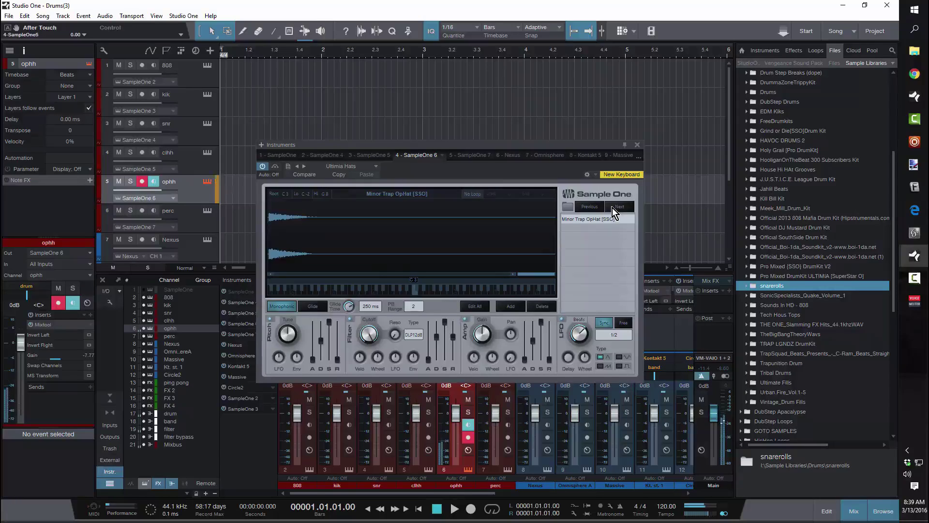
left_click(637, 144)
Load the Kill Perc preset on the perc sampler, step to TCE Perc_5, and close the editor
left_click(204, 217)
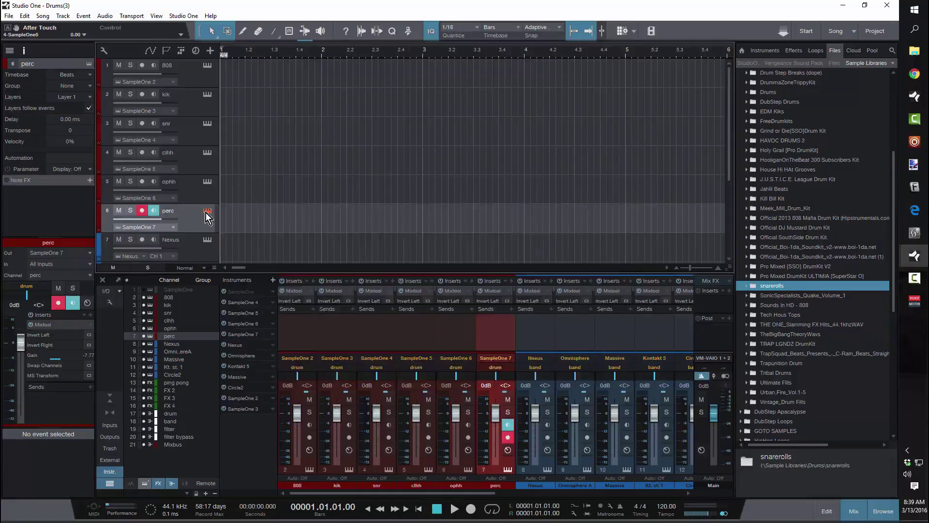
left_click(206, 212)
left_click(373, 167)
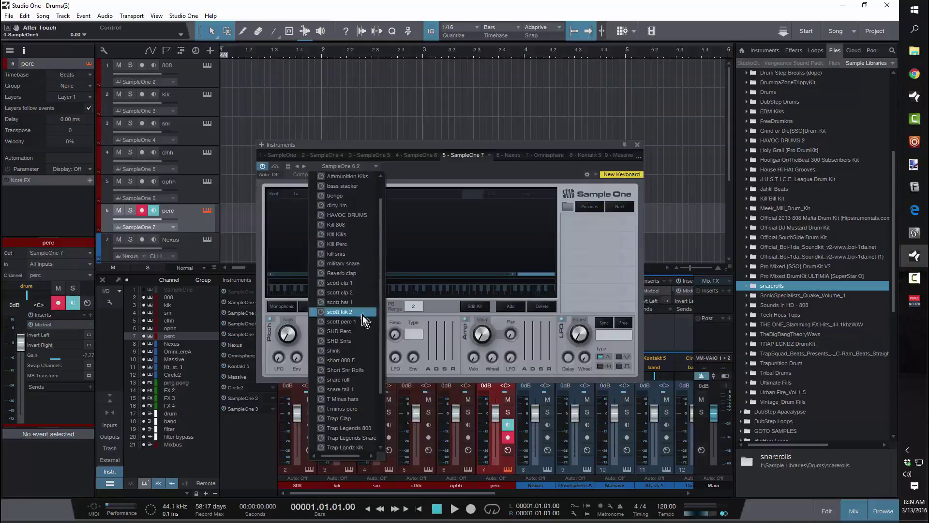
left_click(354, 245)
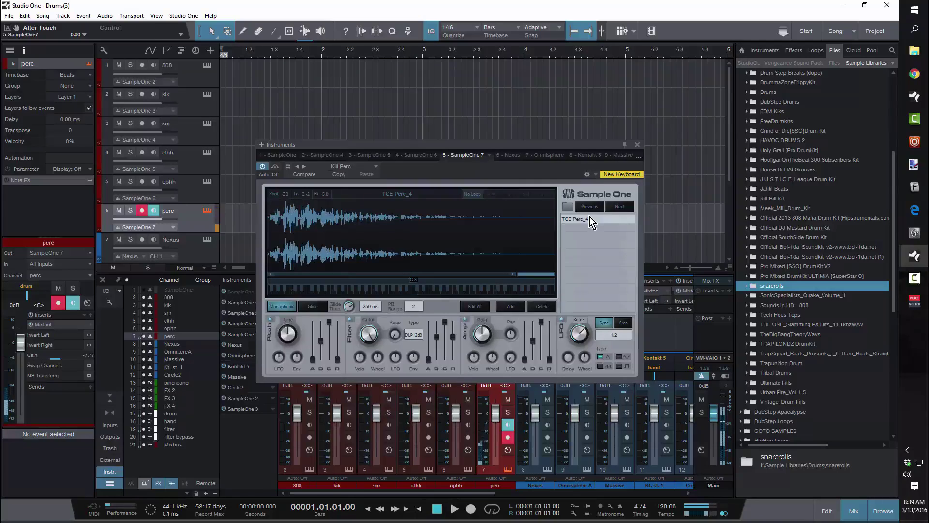
left_click(619, 206)
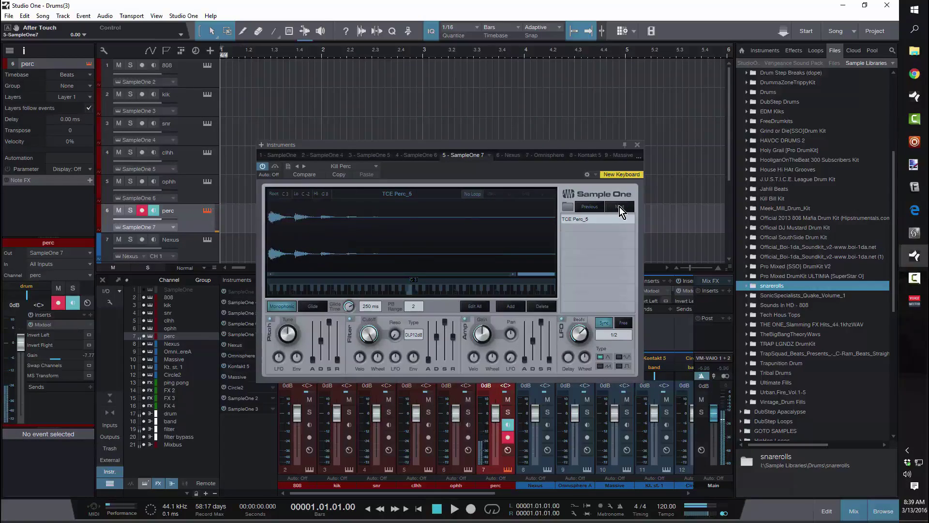
left_click(638, 145)
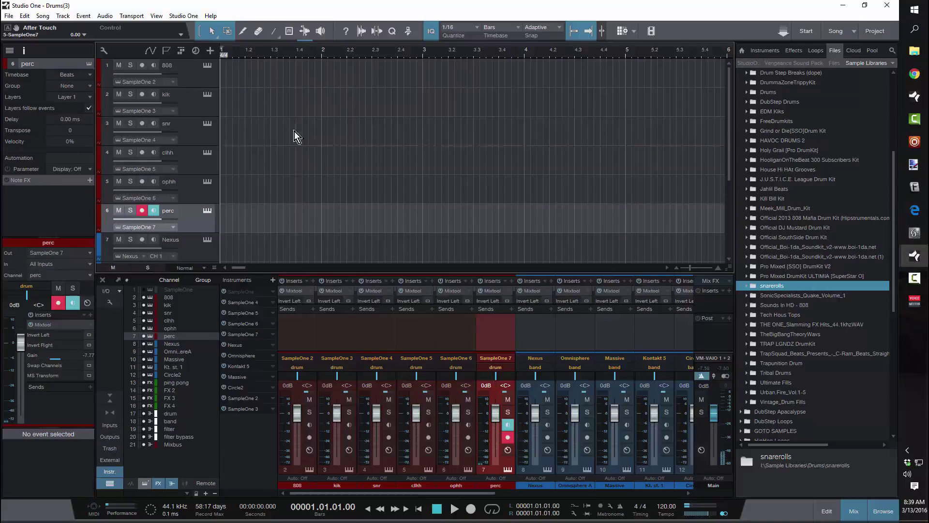
Create a part on the snr track spanning bars 1–2 and open it in the note editor
double_click(223, 84)
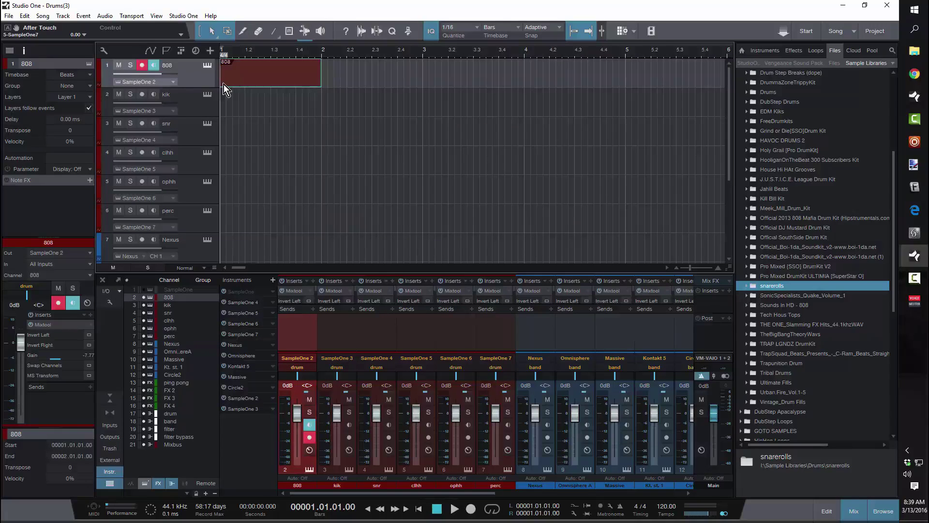
left_click_drag(322, 79, 365, 79)
left_click_drag(293, 99, 299, 133)
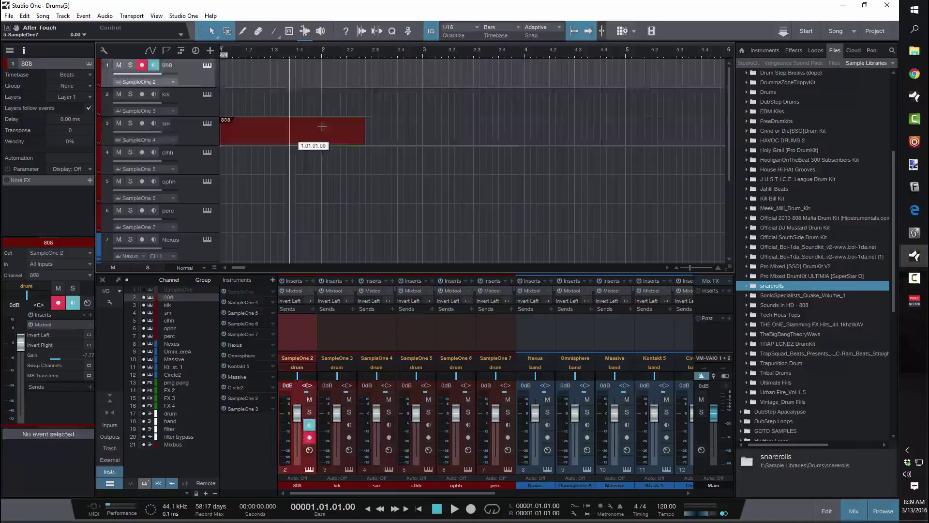
left_click_drag(366, 128, 422, 129)
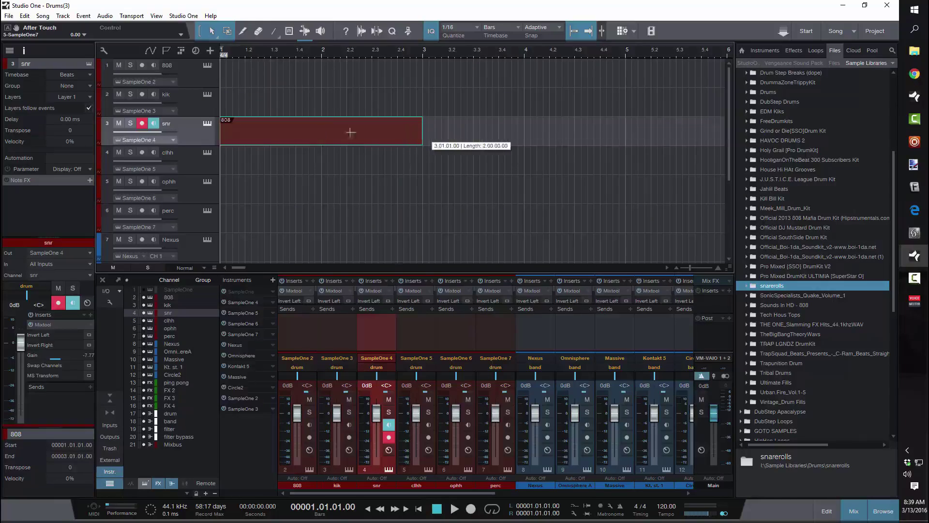
double_click(286, 140)
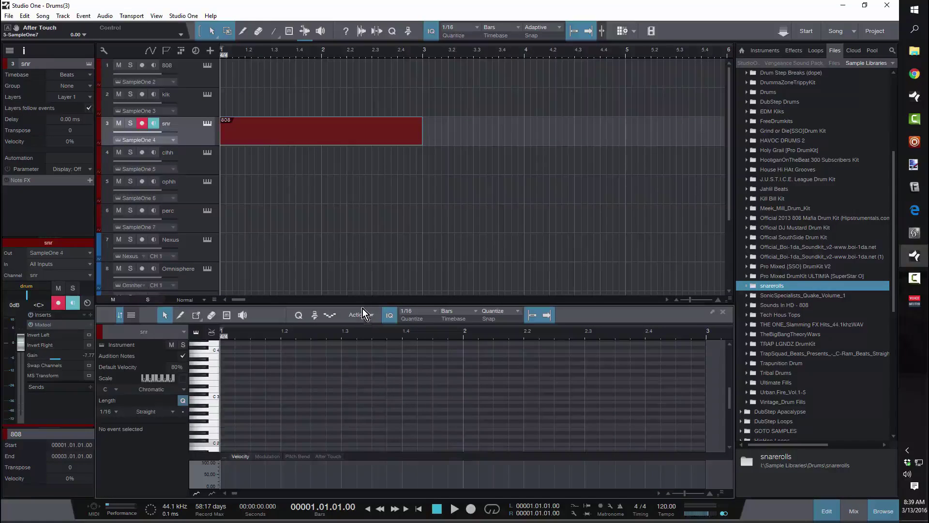
left_click_drag(362, 304, 368, 244)
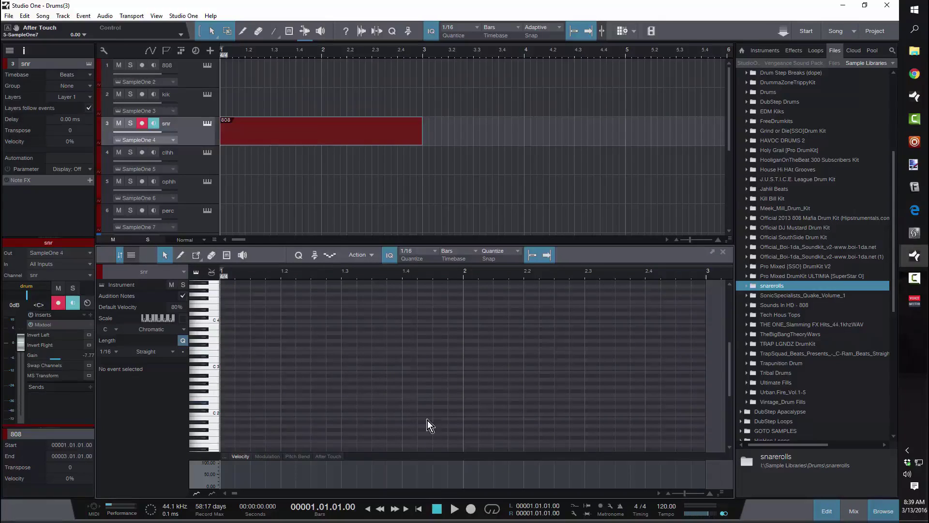
On an eighth-note grid, draw C3 snare hits at 1.3 and 2.3 and play them back
left_click(424, 261)
left_click(471, 269)
left_click(349, 366)
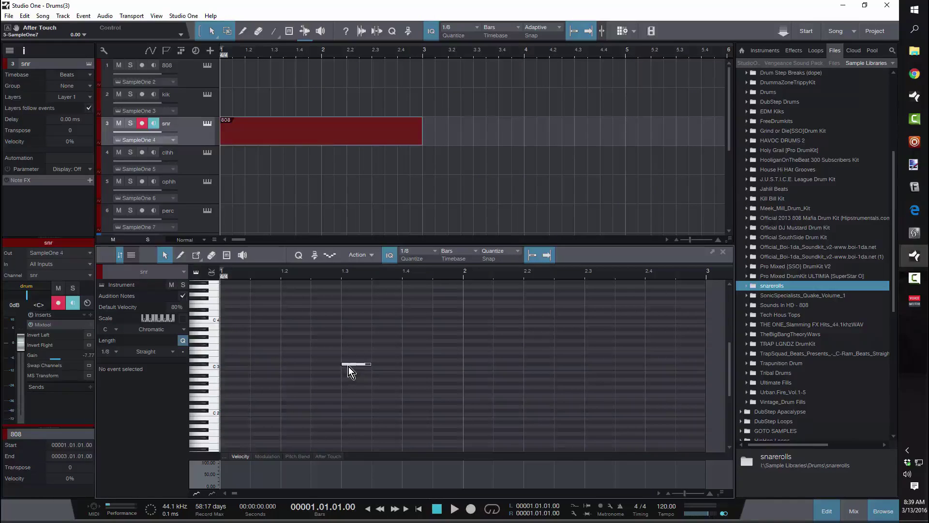
left_click(182, 295)
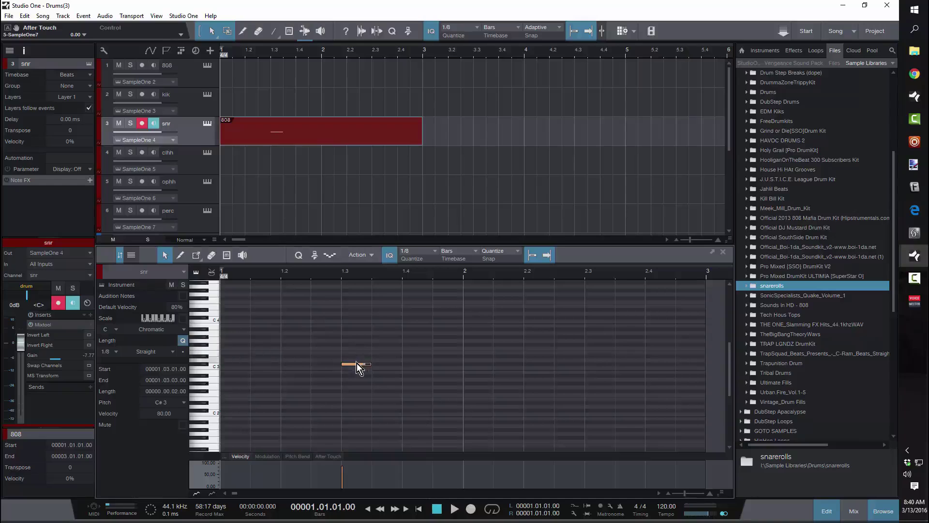
left_click_drag(355, 370, 355, 370)
left_click_drag(606, 362, 604, 368)
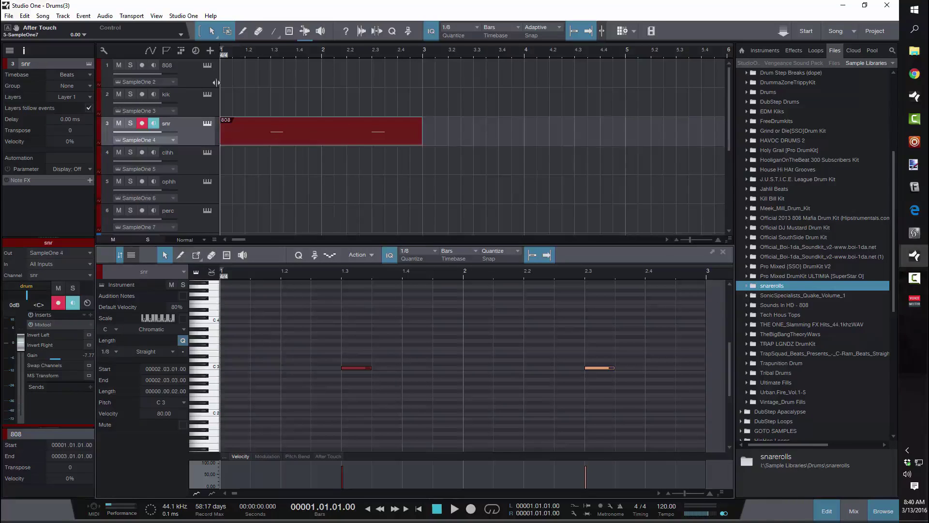
key("space")
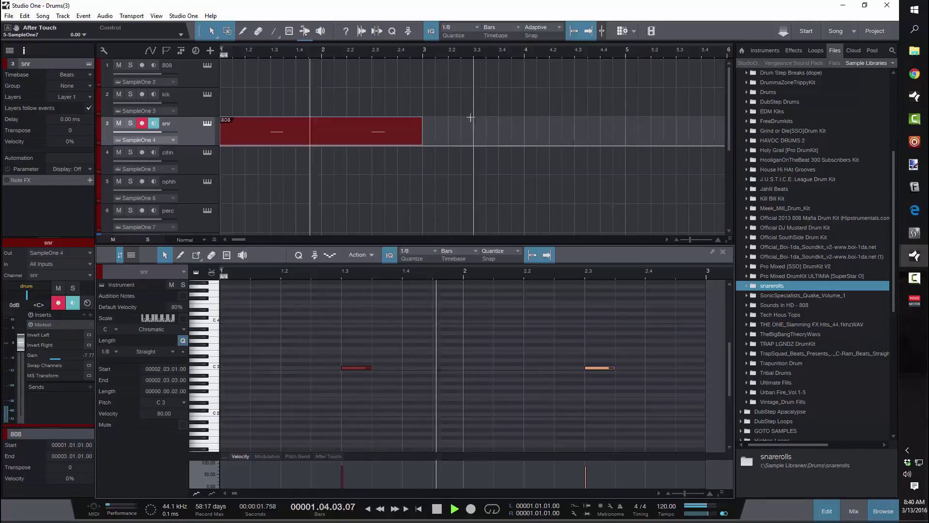
key("space")
scroll(665, 512, "up", 16)
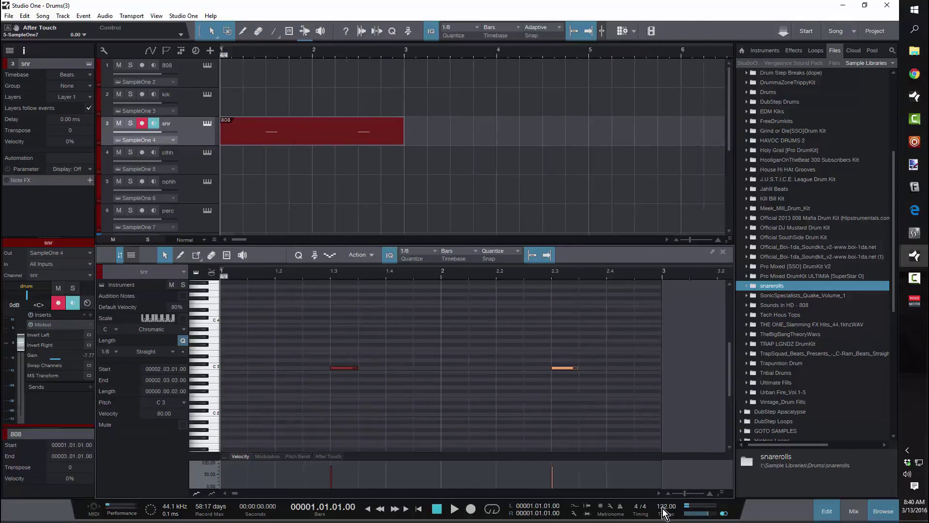
scroll(665, 511, "down", 1)
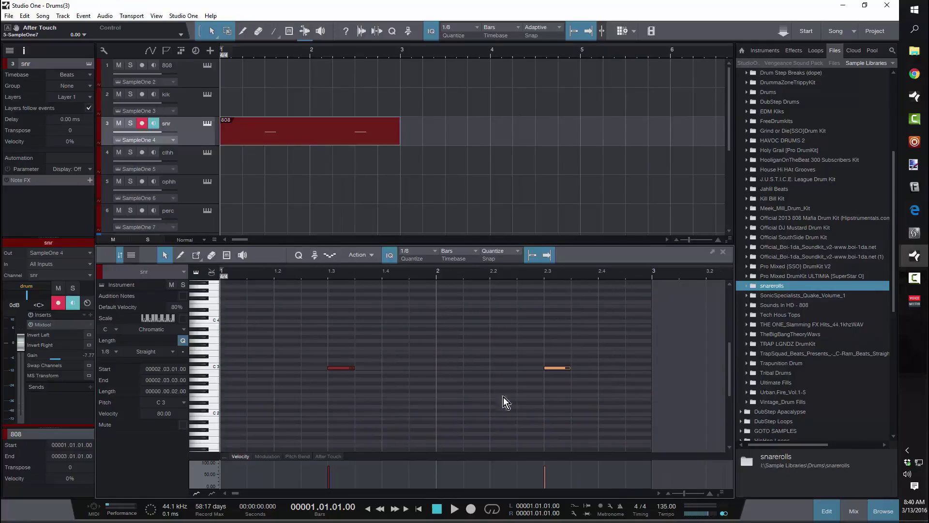
Create a two-bar kik part with C3 kicks at 1.1, 1.3.3, 2.1.3 and 2.2.1
double_click(230, 110)
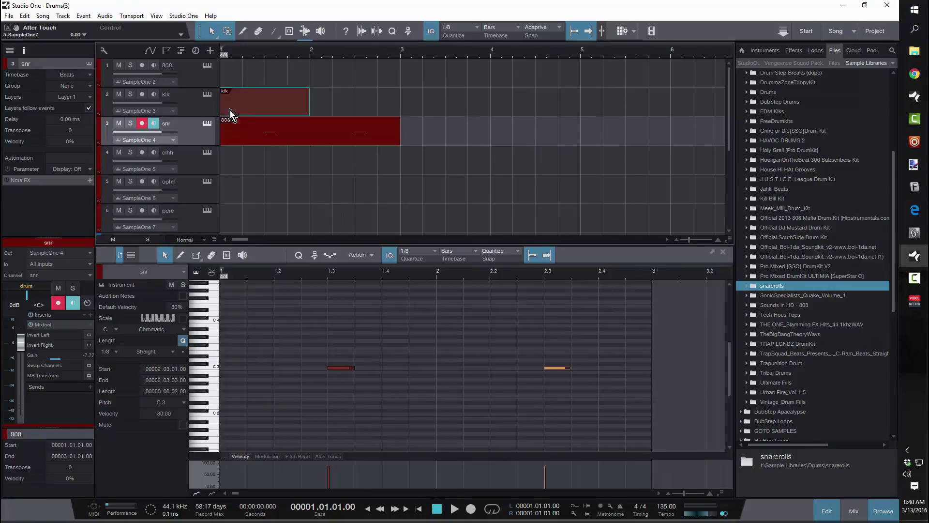
left_click_drag(309, 102, 400, 104)
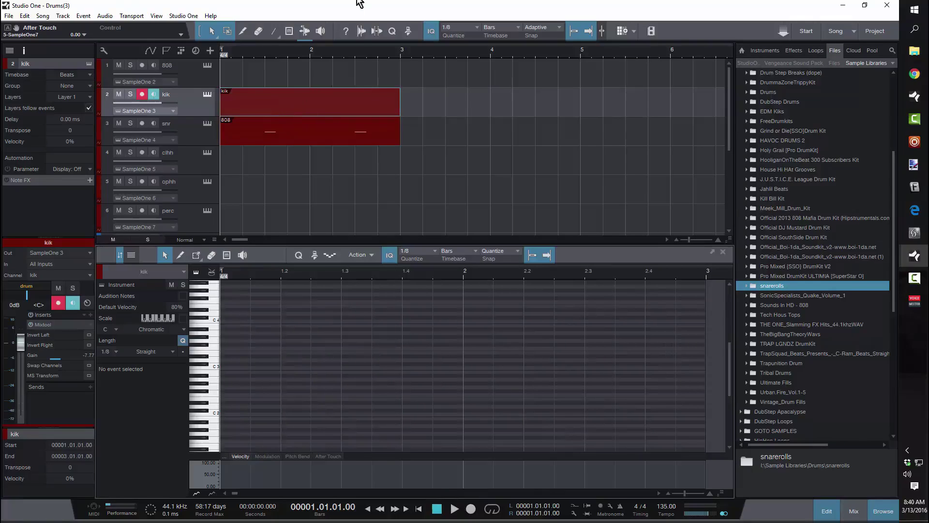
left_click(228, 369)
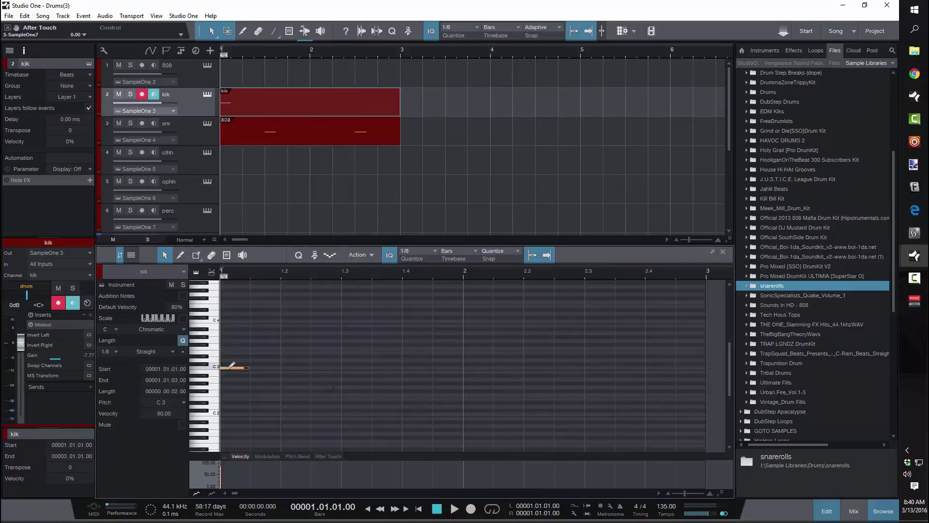
left_click(387, 369)
left_click(503, 368)
left_click(538, 368)
key("space")
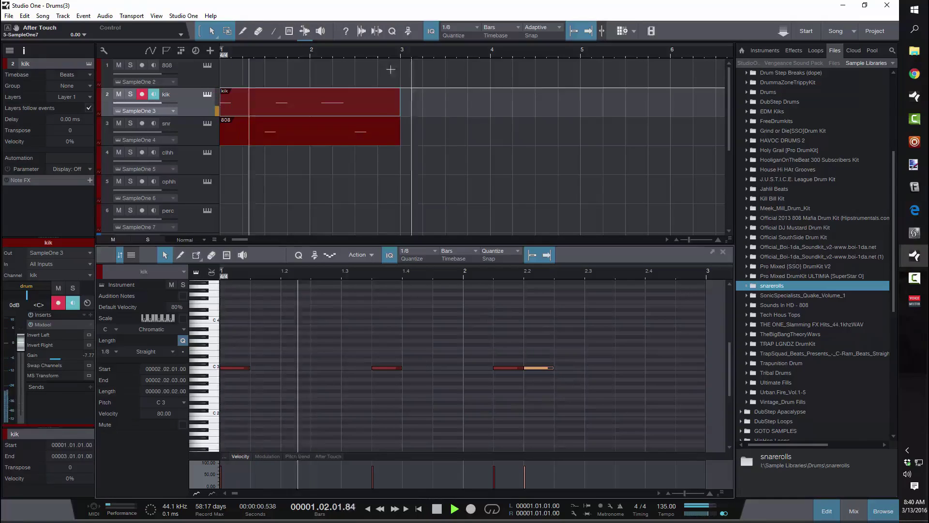
scroll(392, 82, "up", 3)
scroll(392, 81, "down", 5)
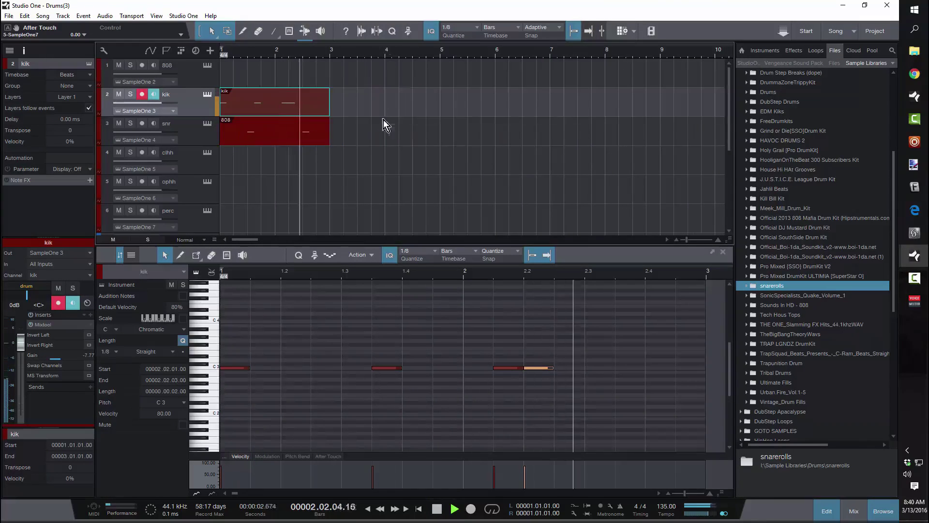
key("space")
Copy the kik and snr parts to start at bar 3 and play the four bars
left_click_drag(367, 146, 247, 87)
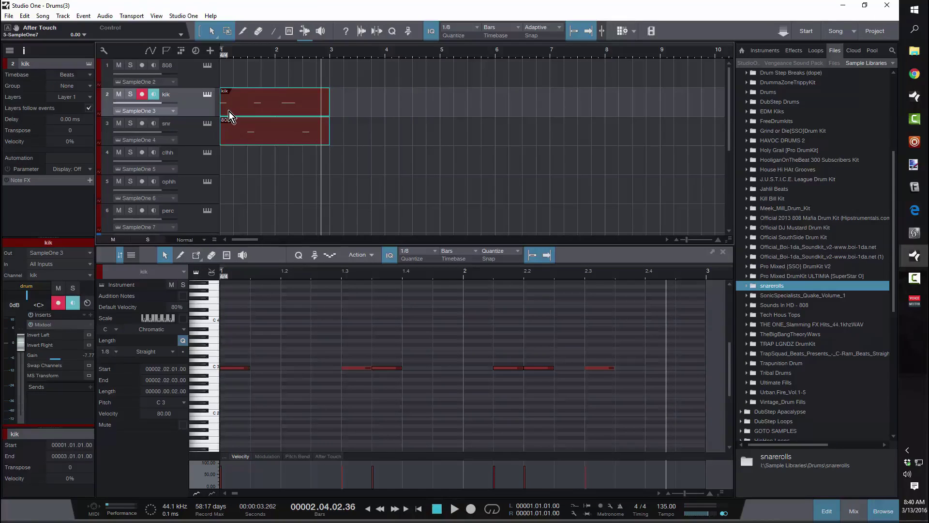
left_click_drag(228, 111, 339, 112)
key("space")
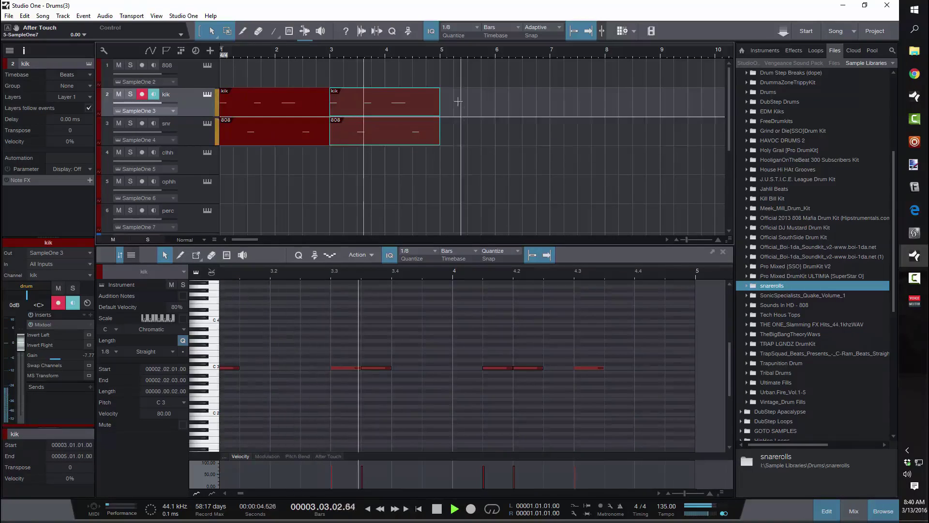
left_click(656, 388)
key("space")
Add an extra kick note at 4.4 and play back from bar 3.3
left_click(648, 368)
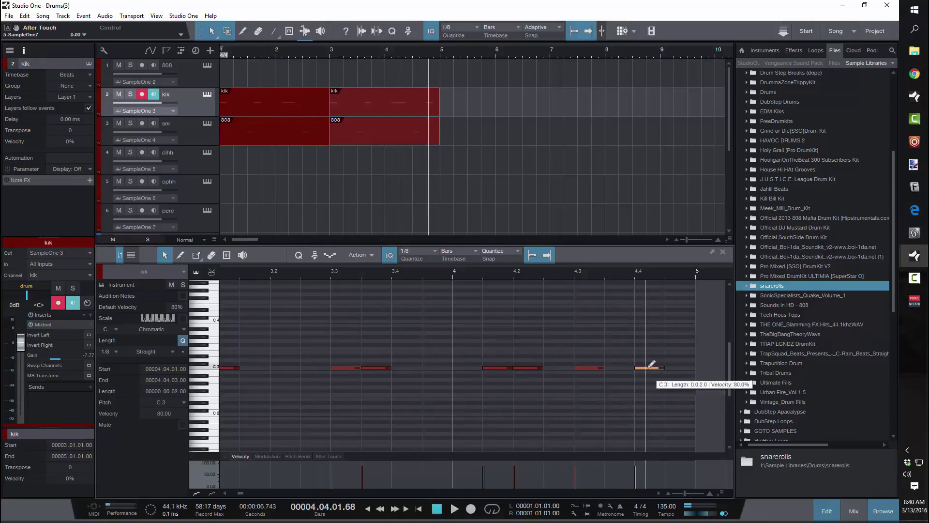
left_click(532, 196)
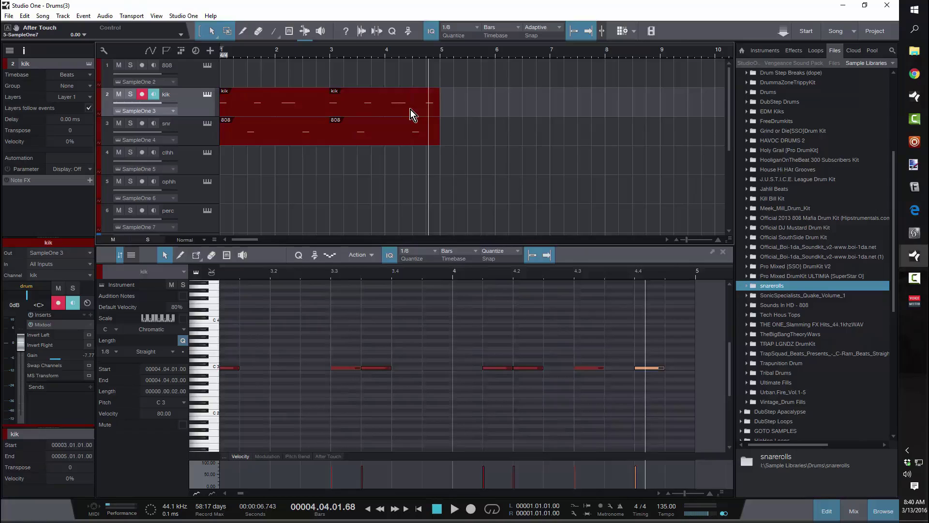
left_click(410, 110)
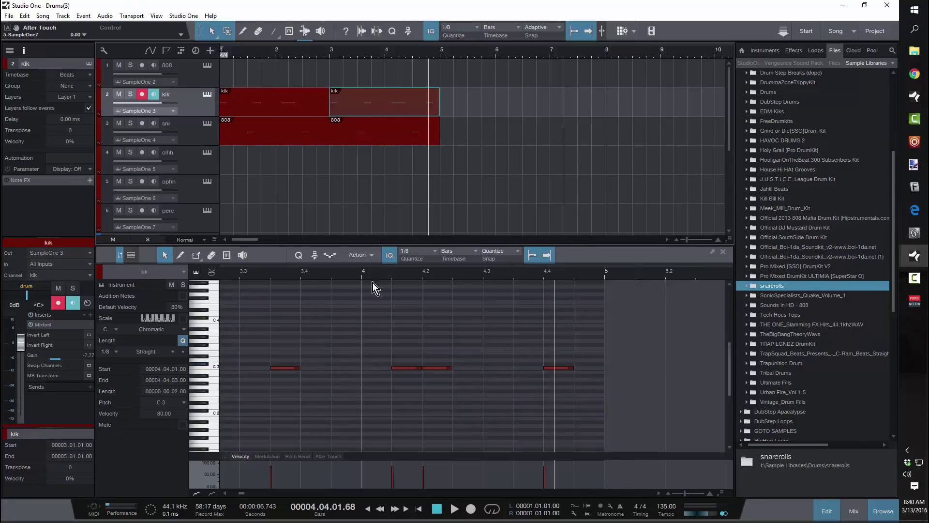
left_click(238, 278)
key("space")
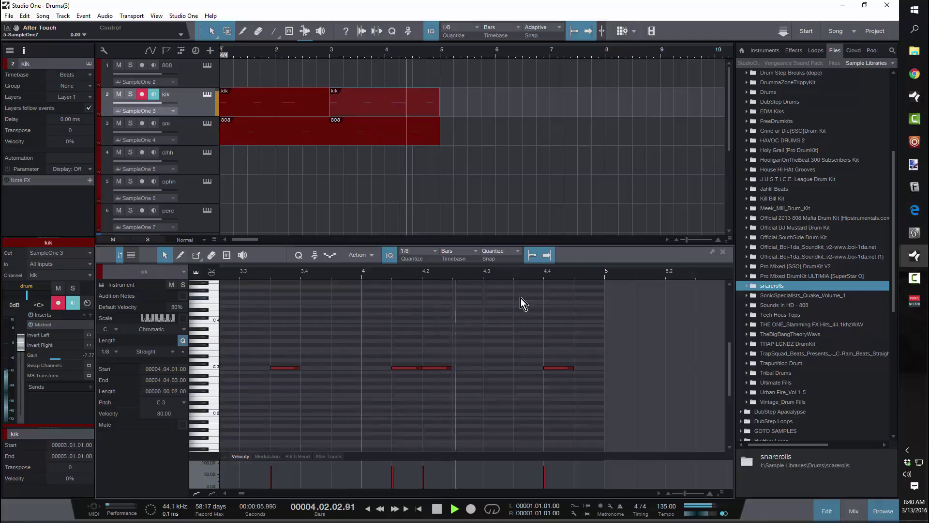
key("space")
Split the kik note at 4.4 into a run of sixteenth-note C3 kicks
double_click(581, 368)
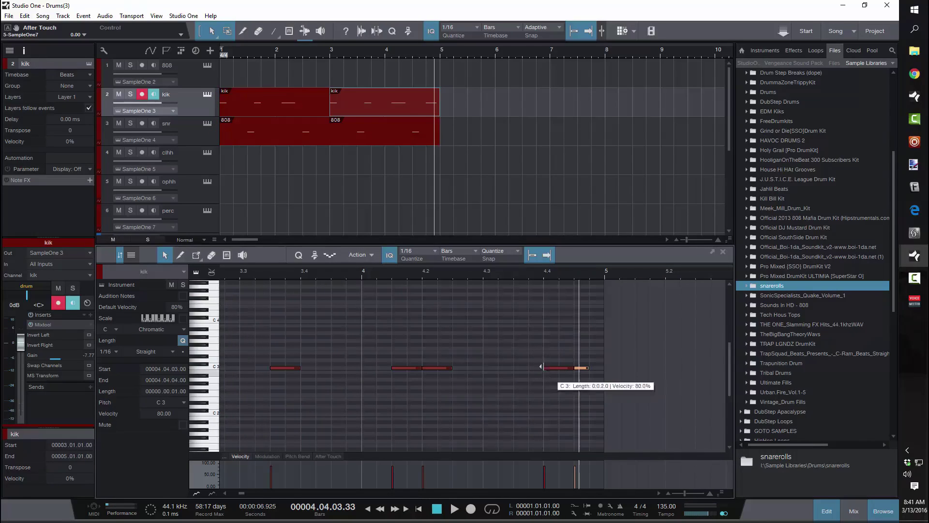
left_click_drag(530, 334, 474, 300)
left_click(434, 252)
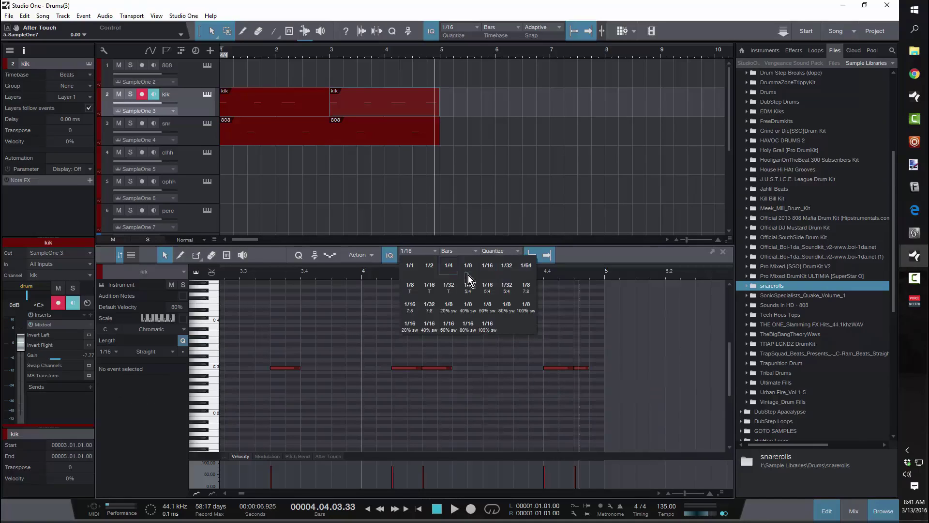
left_click_drag(572, 380, 559, 369)
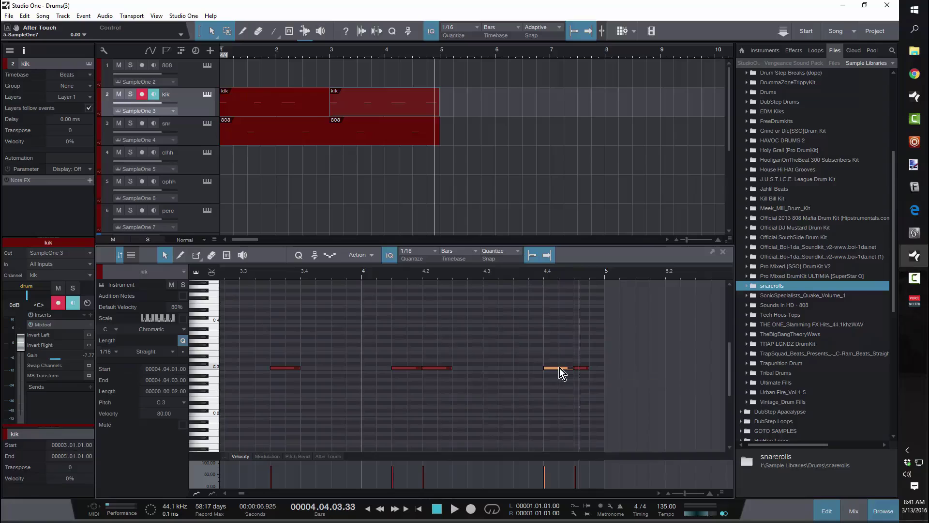
right_click(560, 368)
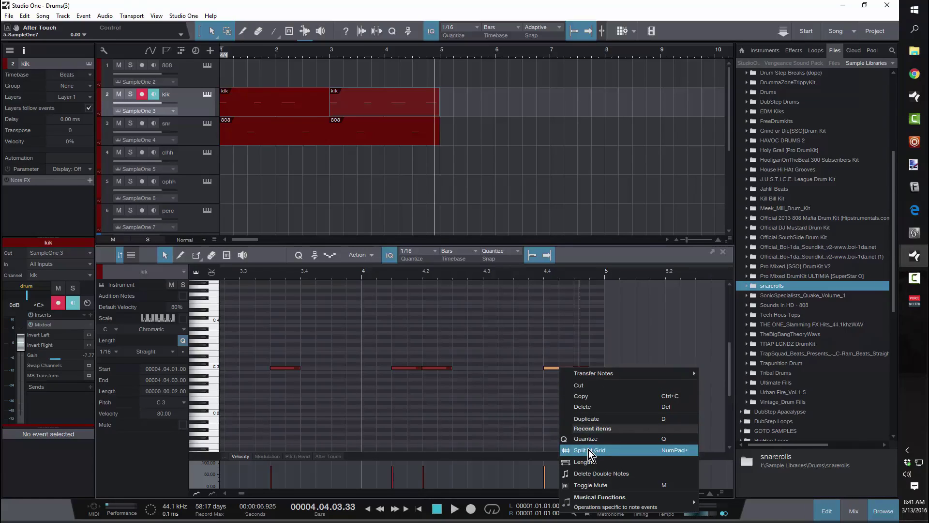
mouse_move(605, 506)
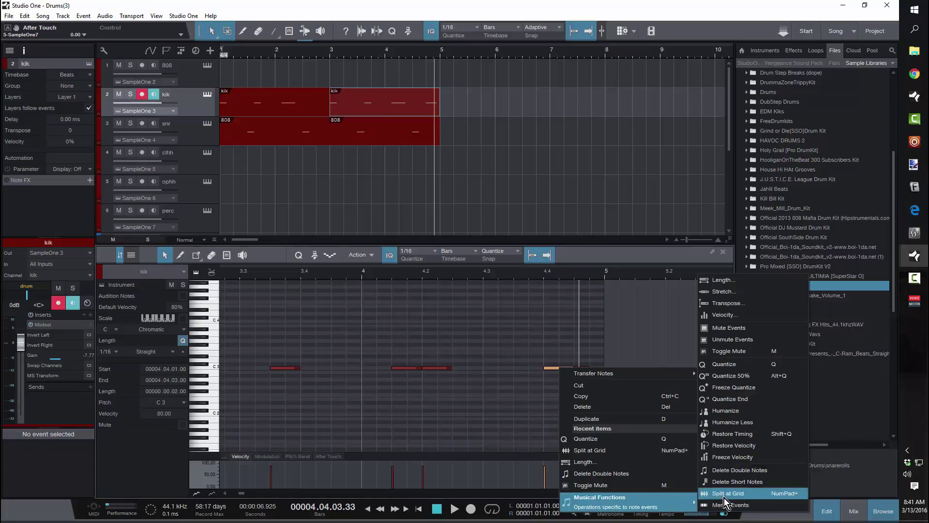
left_click(538, 310)
left_click_drag(528, 323, 563, 382)
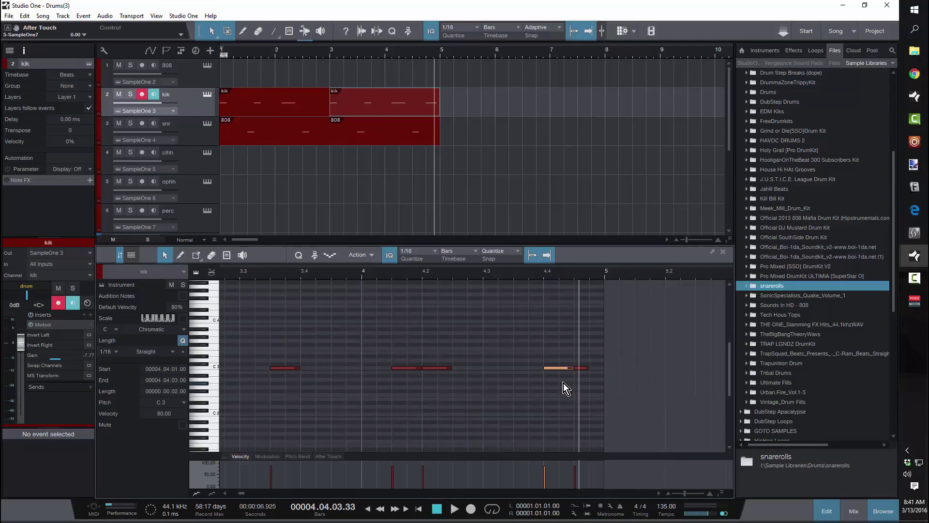
right_click(556, 368)
left_click(603, 447)
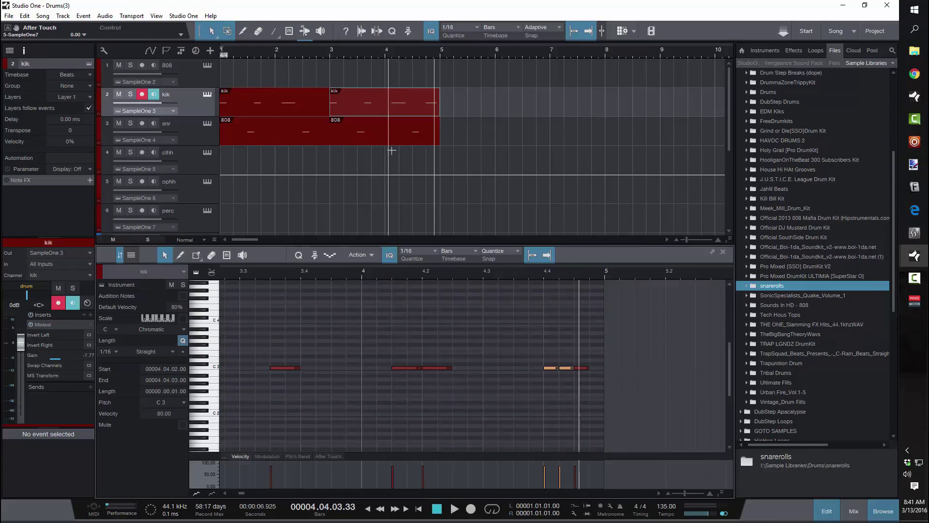
Loop bars 1–5 and play the beat back from bar 1
key("Home")
key("space")
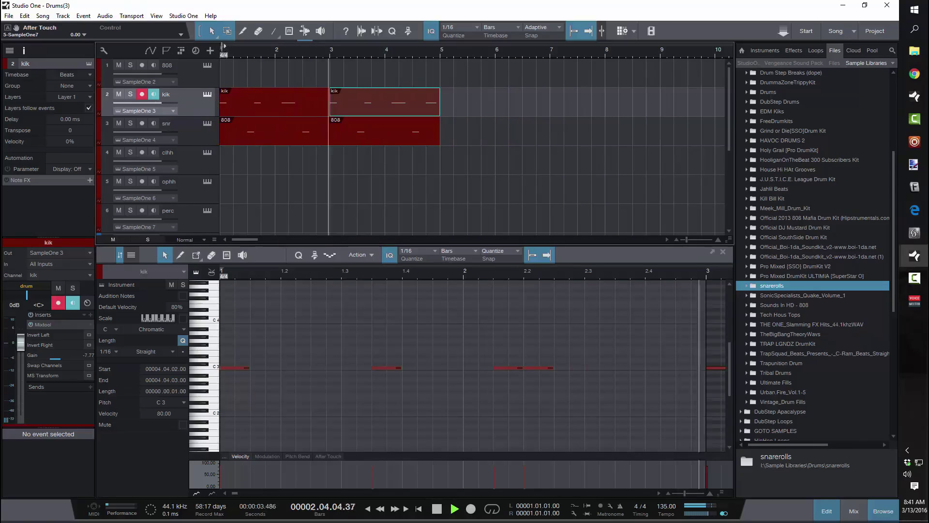
key("slash")
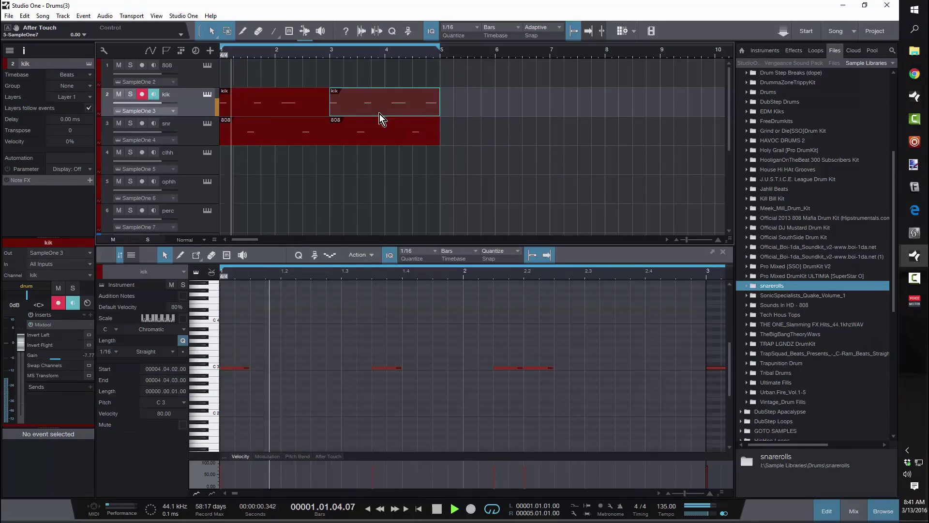
key("space")
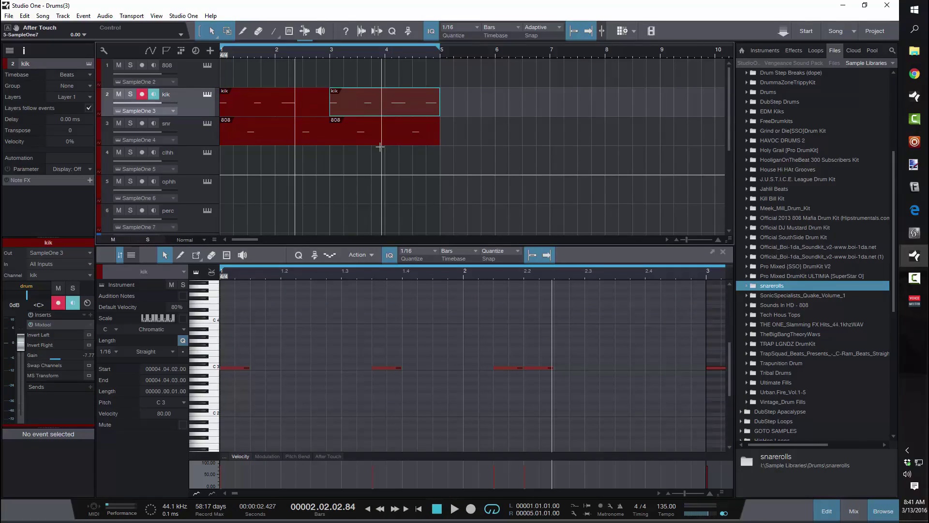
key("ctrl+comma")
left_click(469, 94)
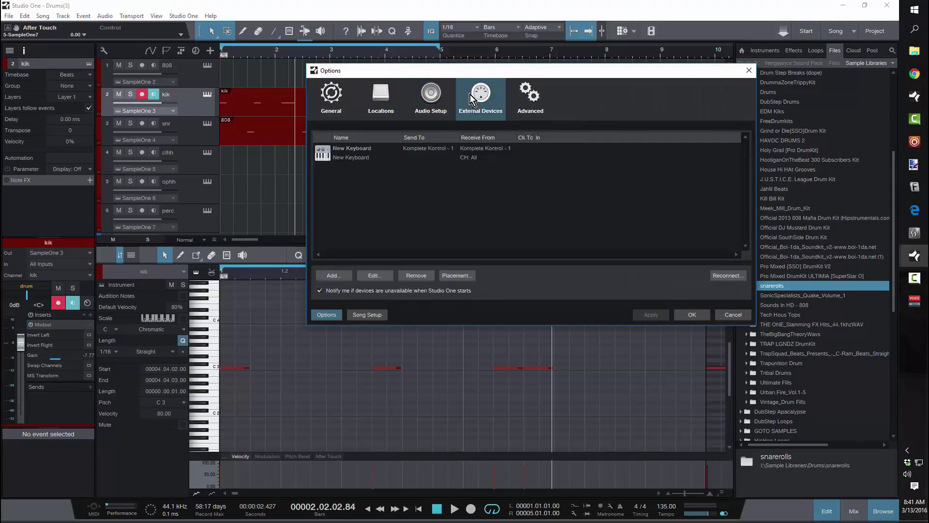
left_click(381, 95)
left_click(340, 98)
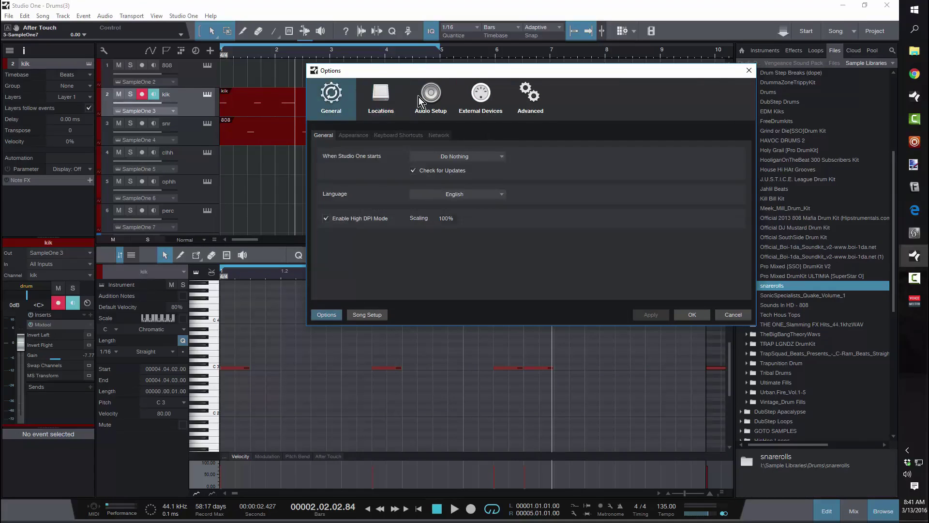
left_click(478, 98)
left_click(529, 97)
left_click(335, 101)
left_click(384, 136)
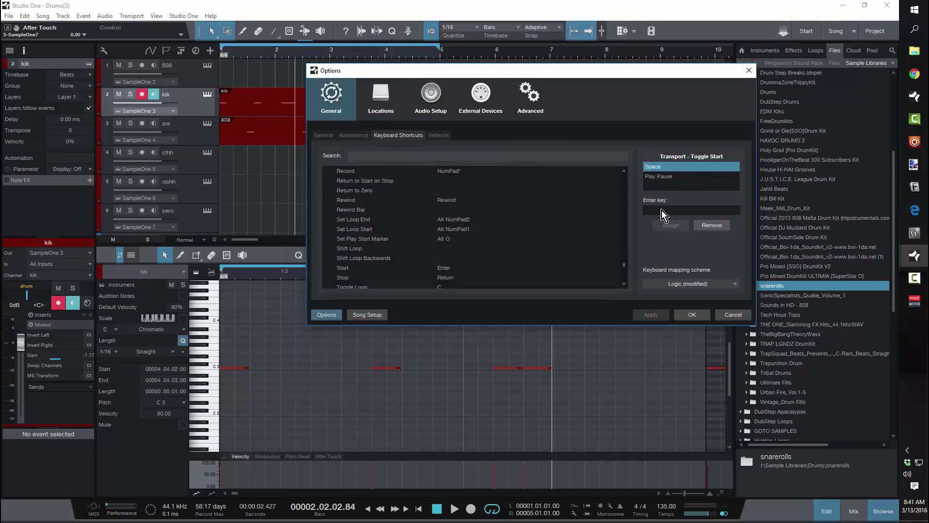
left_click(413, 156)
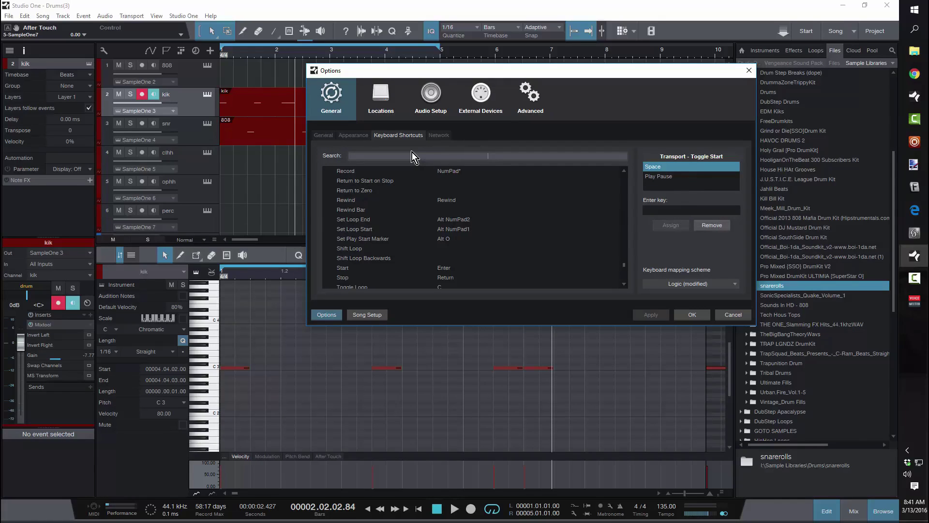
type("split")
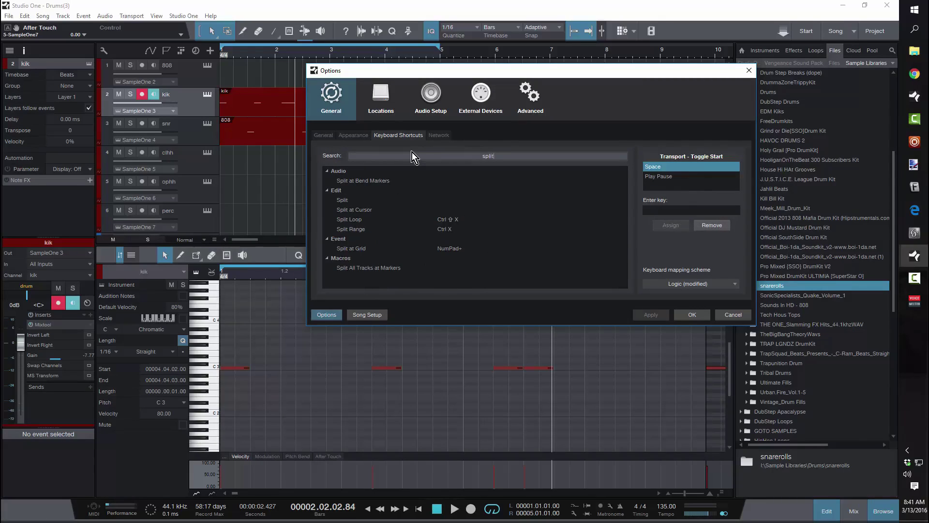
type(" at")
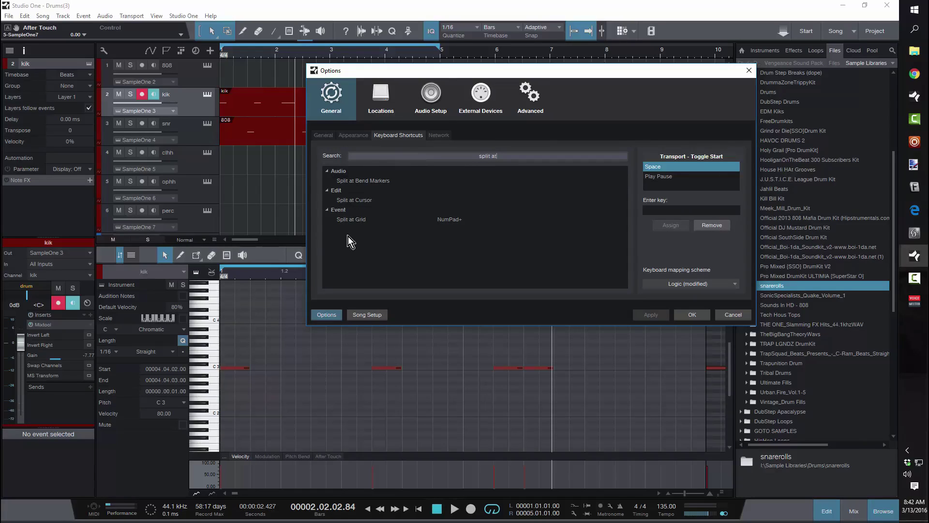
left_click(357, 220)
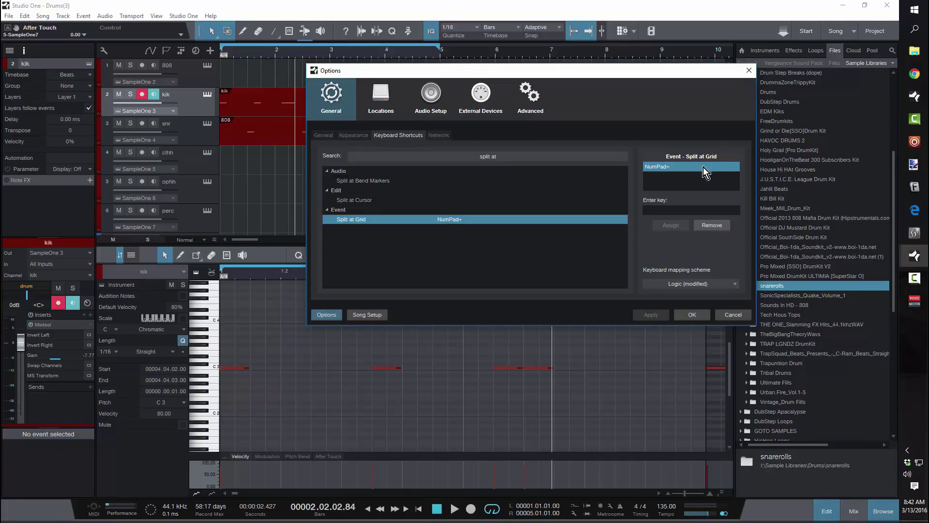
left_click(748, 70)
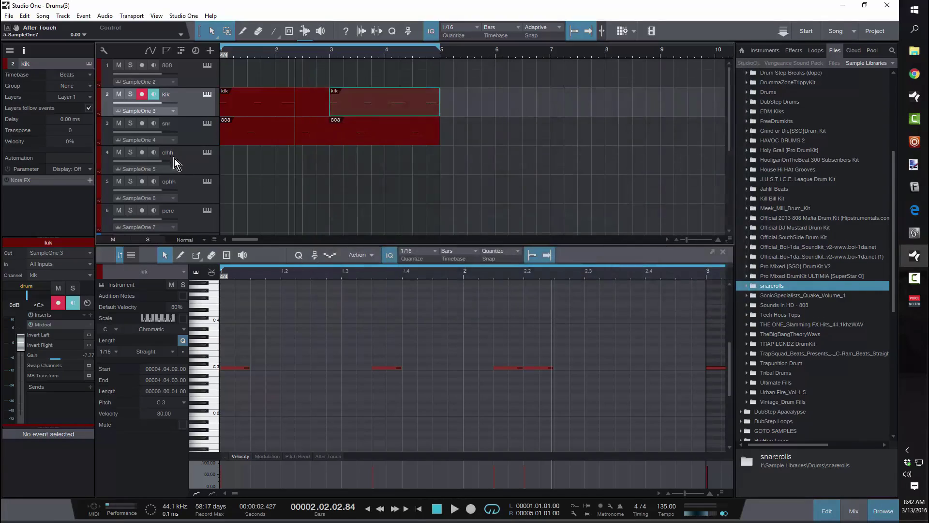
Create a part on the clhh track and split a long C3 note into 1/8 eighths
double_click(229, 169)
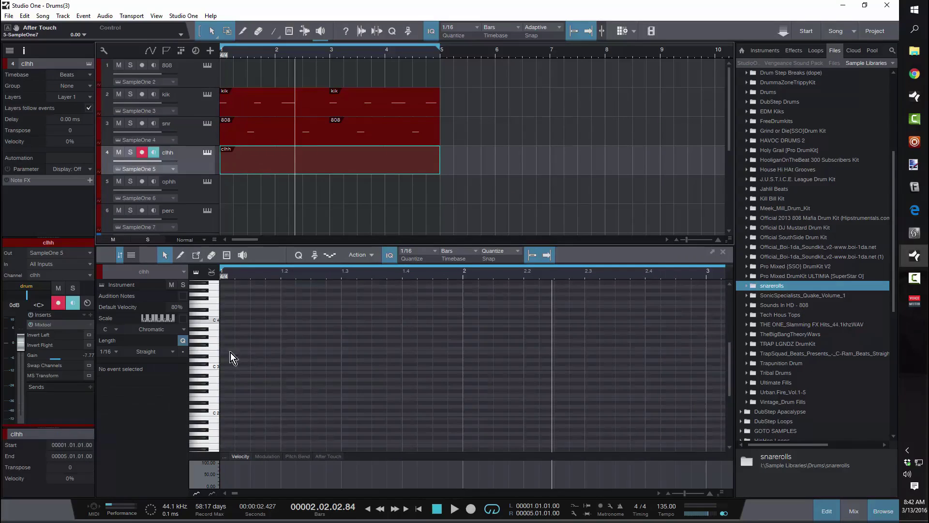
mouse_move(227, 367)
left_mouse_down()
mouse_move(444, 364)
mouse_move(449, 344)
left_mouse_up()
left_click(421, 253)
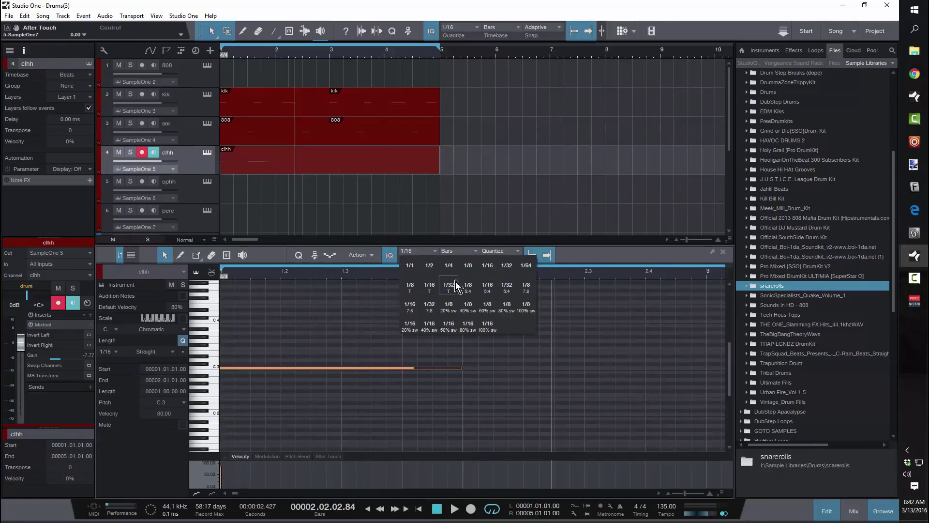
left_click(465, 268)
key("alt+x")
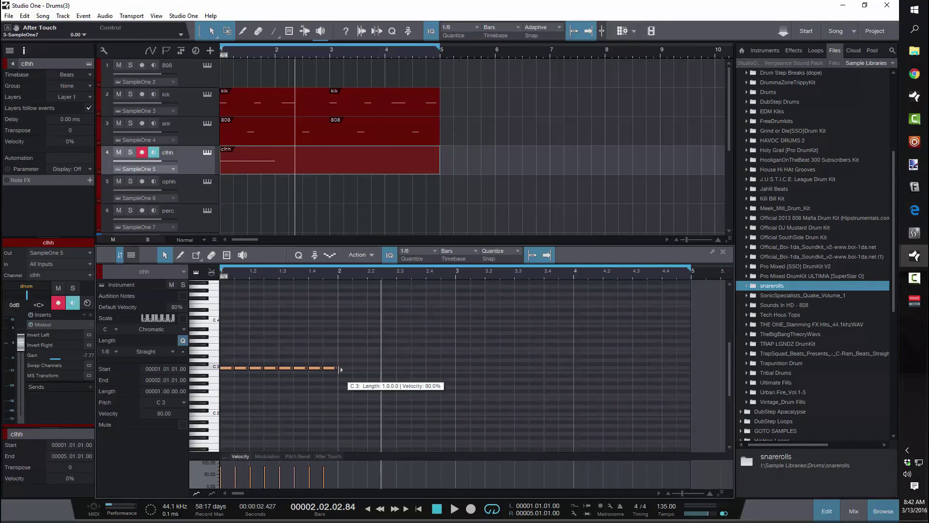
Lower the hi-hat channel gain to -14 dB while the pattern plays
key("space")
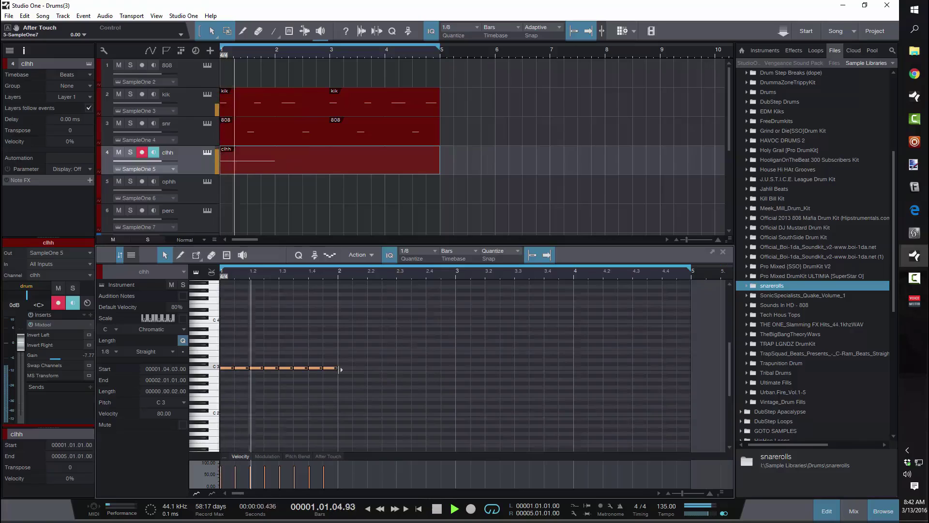
left_click_drag(53, 358, 55, 387)
key("space")
Split one hi-hat note into a 1/32-triplet roll
left_click(284, 408)
left_click(273, 368)
left_click(432, 256)
left_click(452, 292)
key("alt+x")
key("space")
key("space")
Copy the rolled hi-hat notes into bars 2–3 and play the pattern
left_click_drag(426, 385, 346, 368)
left_click_drag(493, 374, 227, 371)
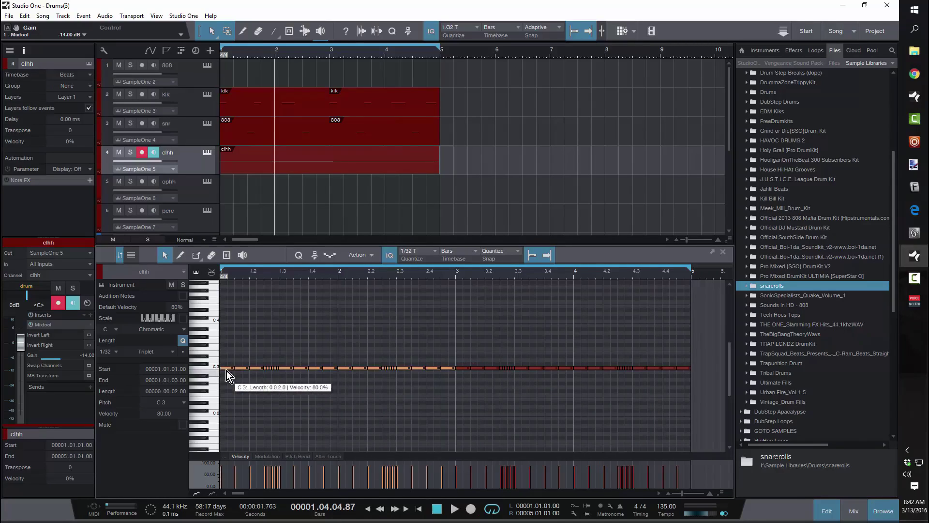
key("Home")
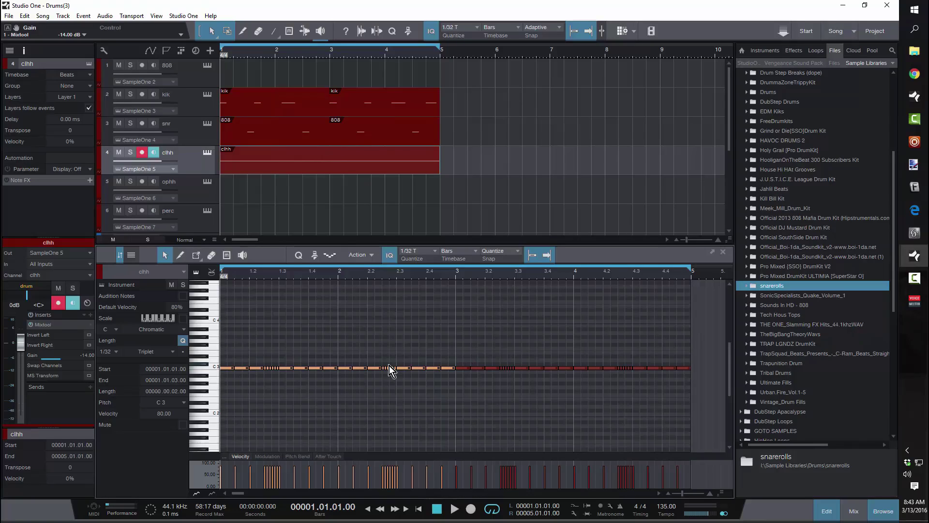
key("space")
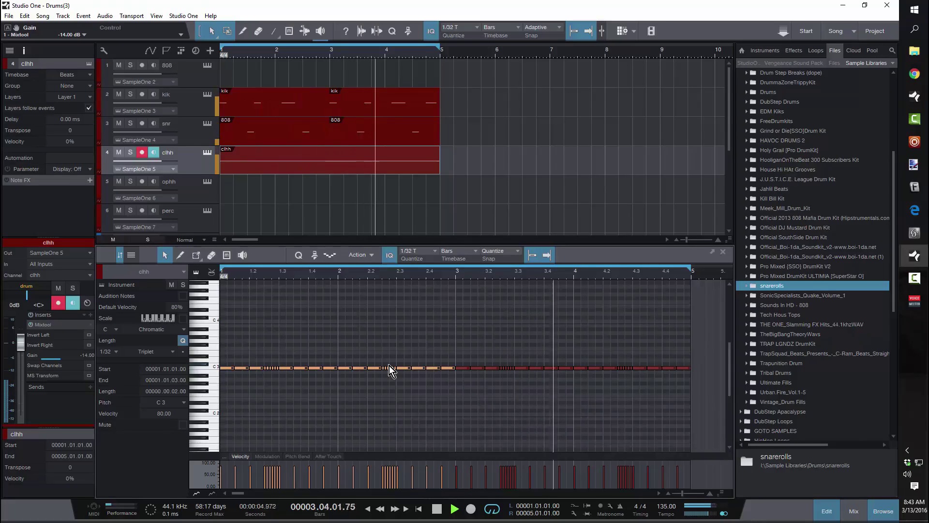
key("space")
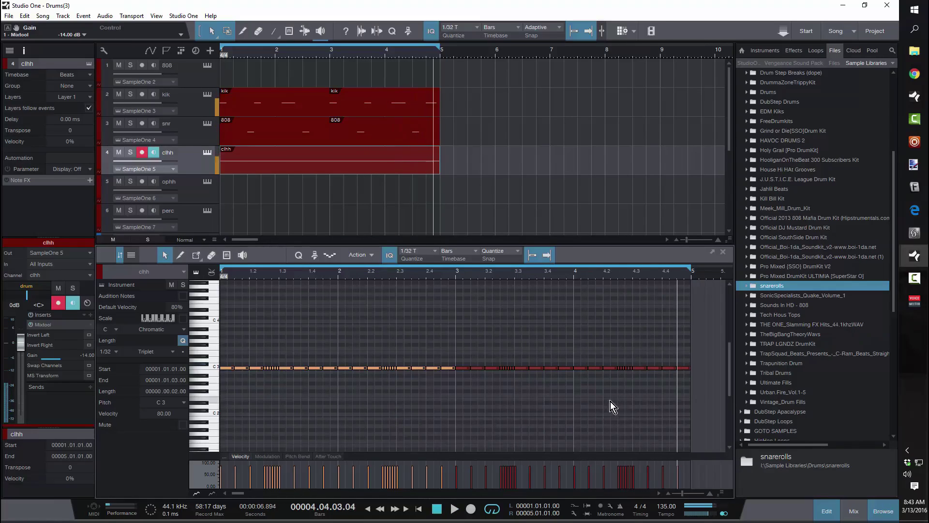
Stretch the last hi-hat note to the end of bar 4 and split it into 1/8 triplets
left_click(653, 410)
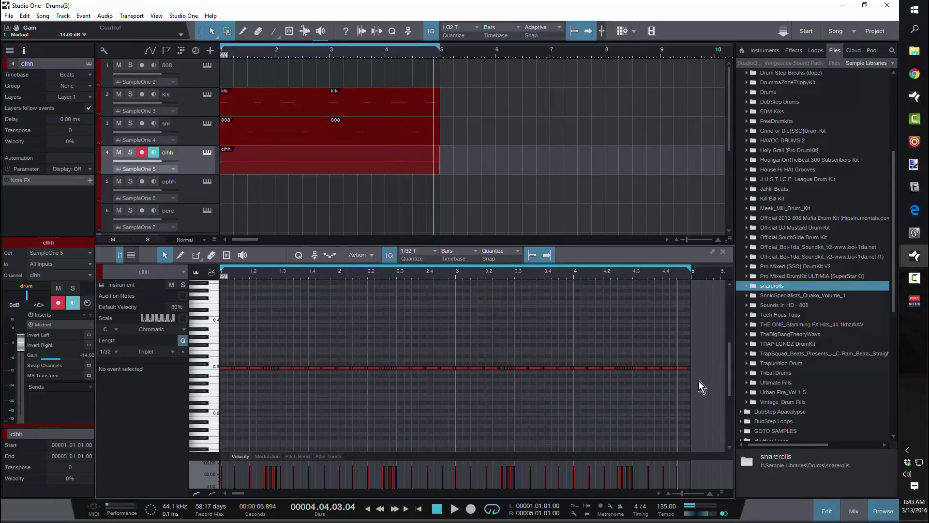
left_click(652, 367)
left_click_drag(651, 369, 690, 368)
left_click(441, 251)
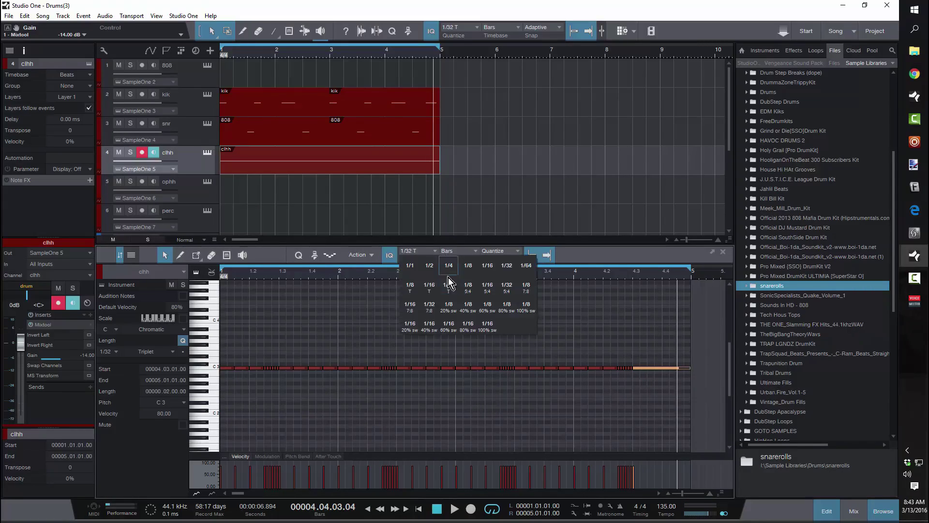
left_click(410, 287)
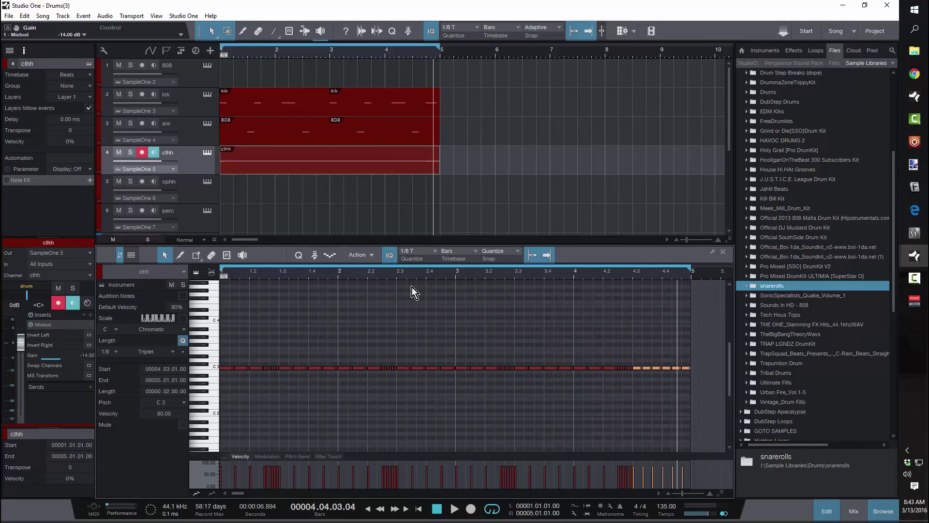
key("space")
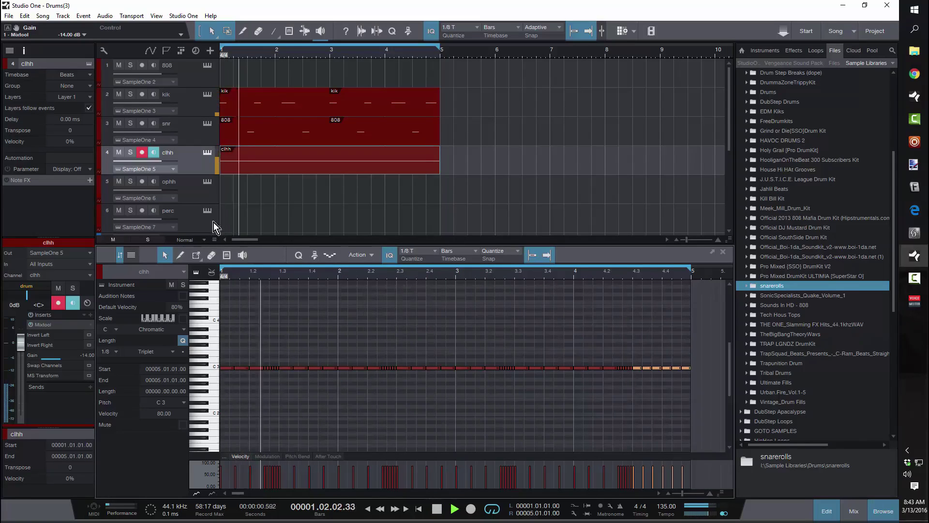
Create an empty part on the ophh track and bring it into the note editor
double_click(224, 199)
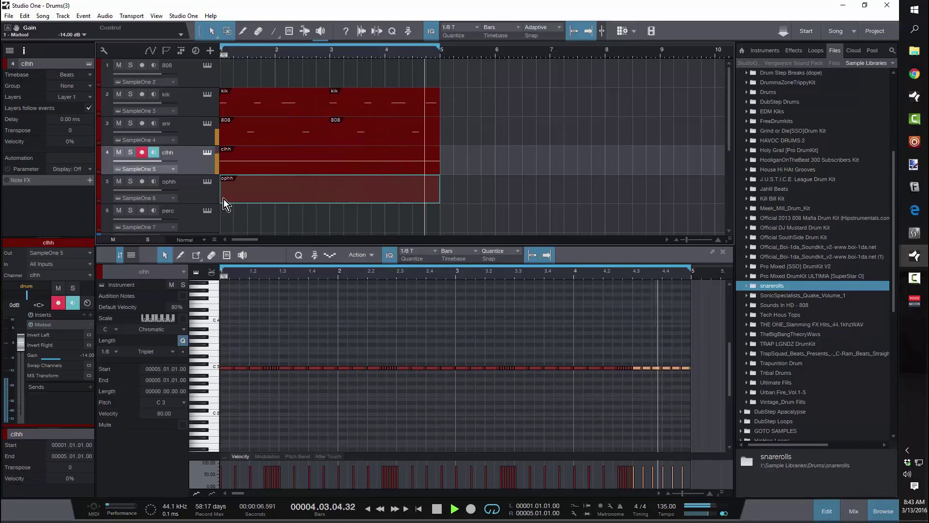
key("space")
left_click(254, 198)
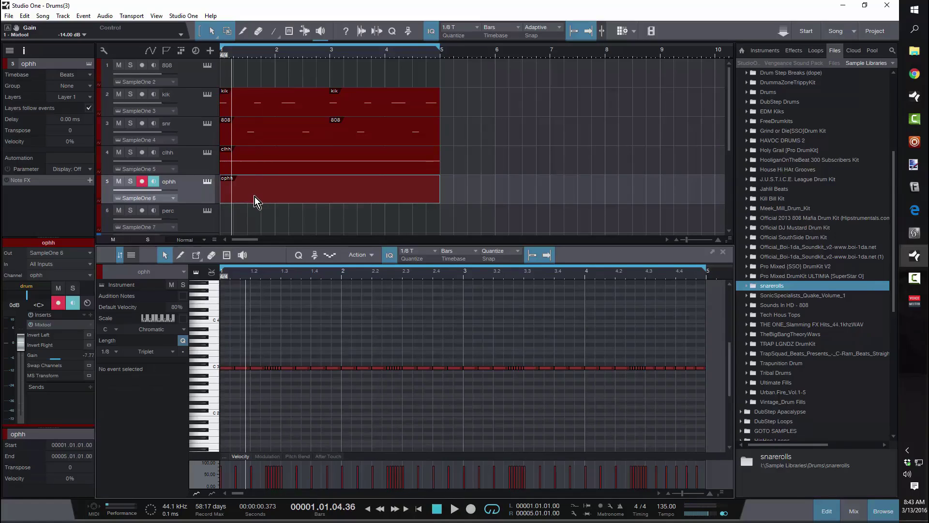
left_click(429, 182)
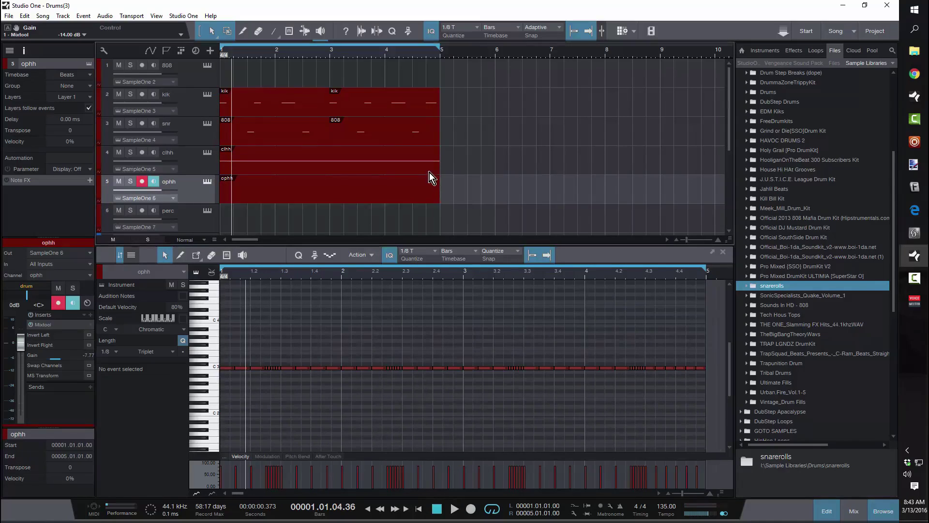
left_click_drag(248, 277, 414, 275)
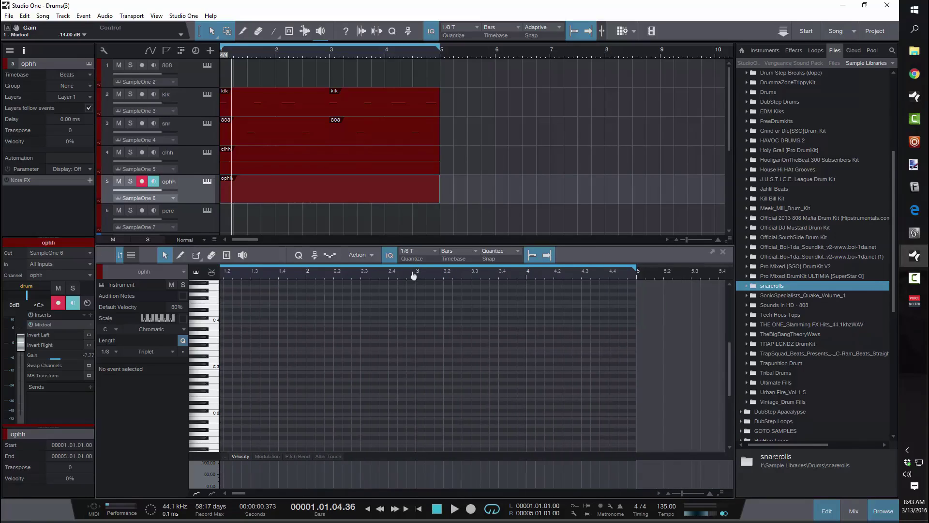
Place C3 open hats on beat 4 of bars 1–2, duplicate them to bars 3–4, and open the sampler
left_click(280, 368)
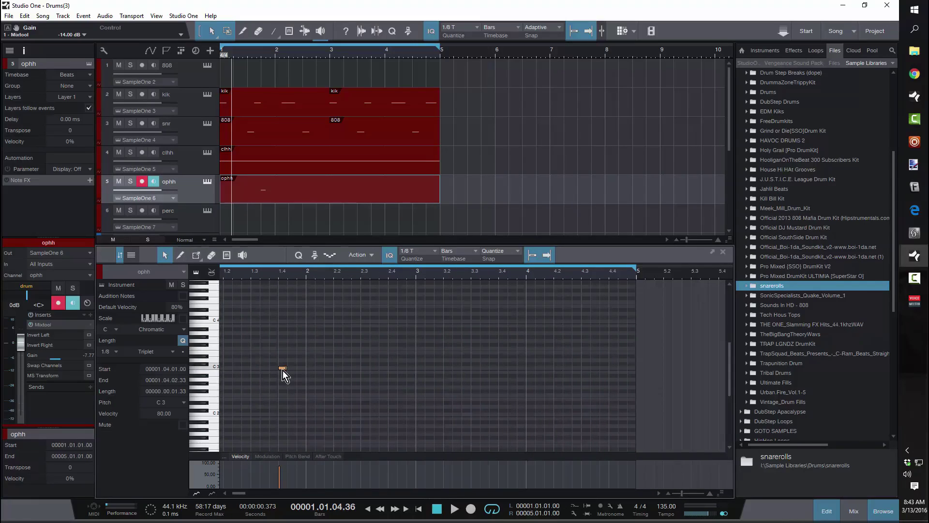
left_click(390, 368)
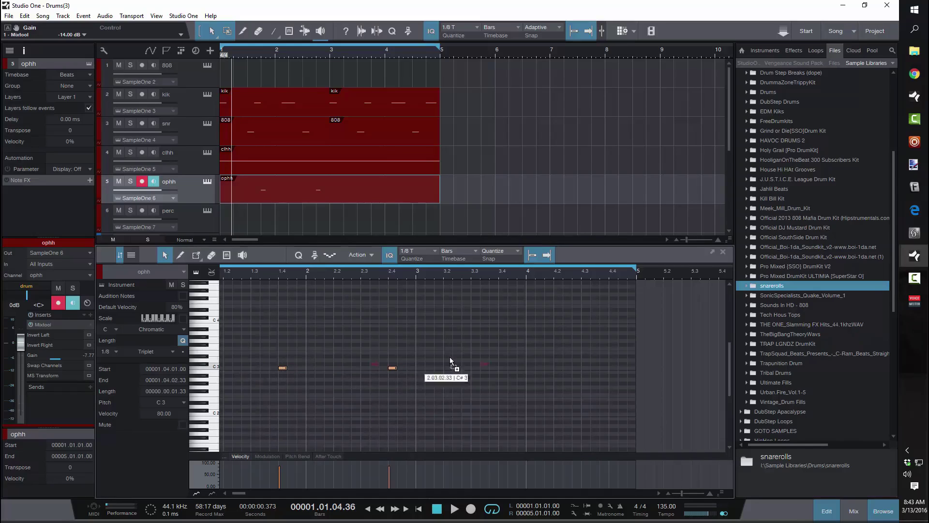
key("d")
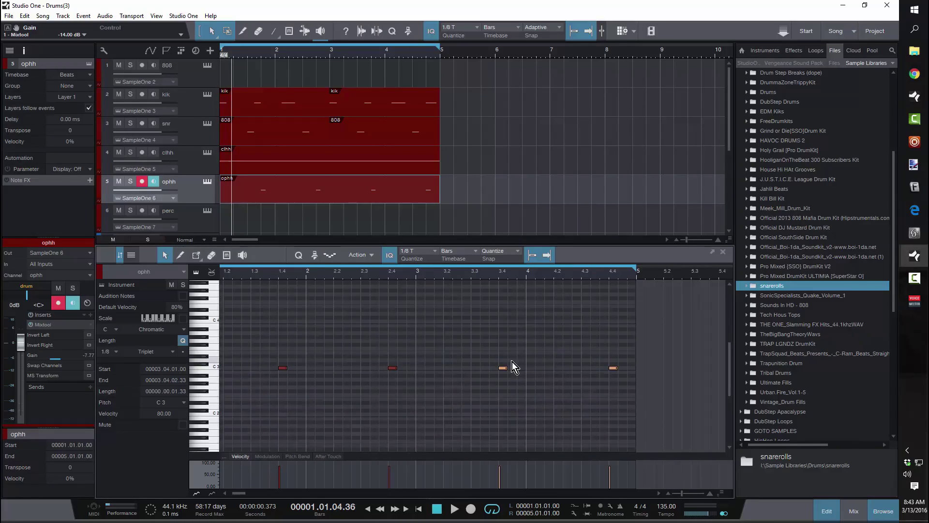
key("space")
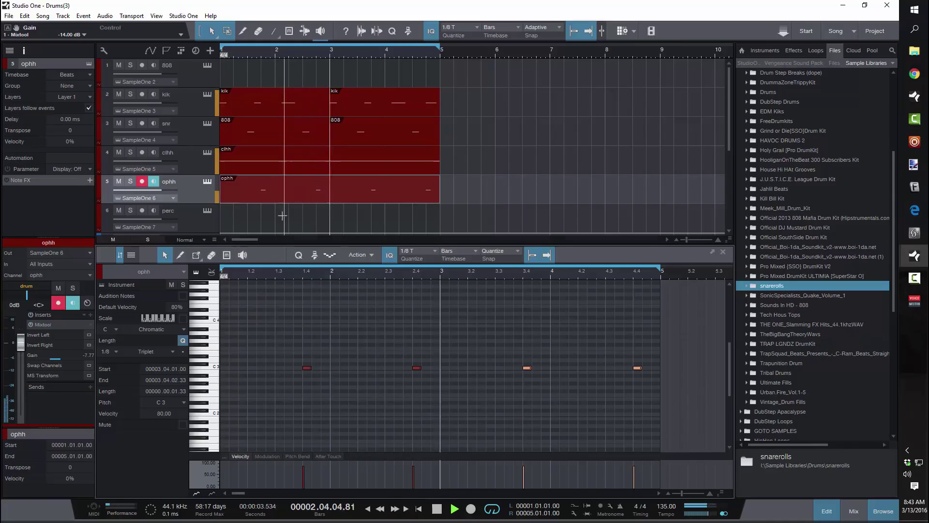
left_click(207, 183)
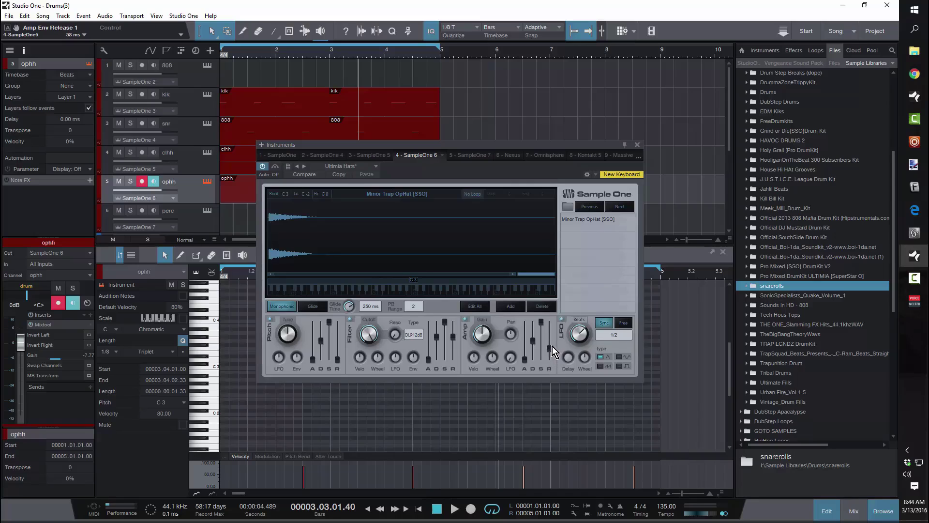
Raise the TH Hat sampler's amp release fully and close the instrument window
left_click_drag(554, 321, 554, 317)
left_click(371, 154)
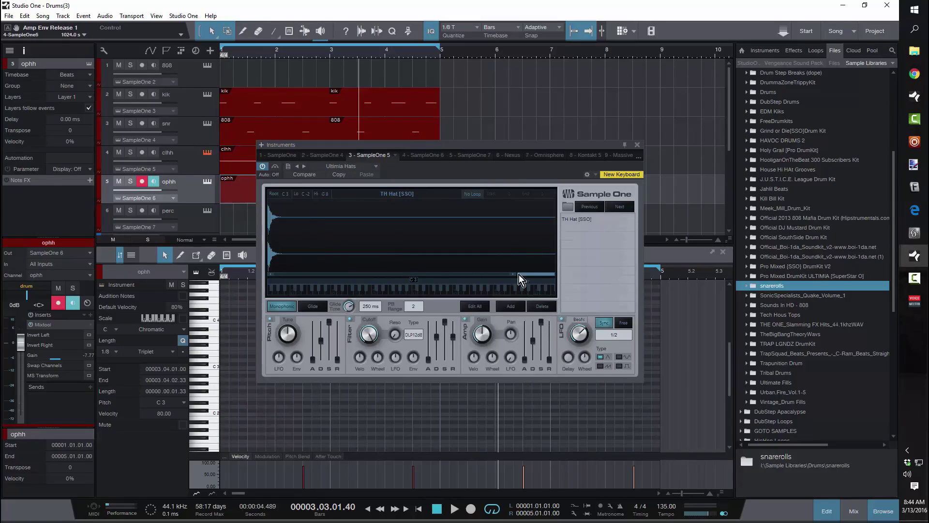
left_click_drag(549, 359, 550, 320)
left_click(206, 124)
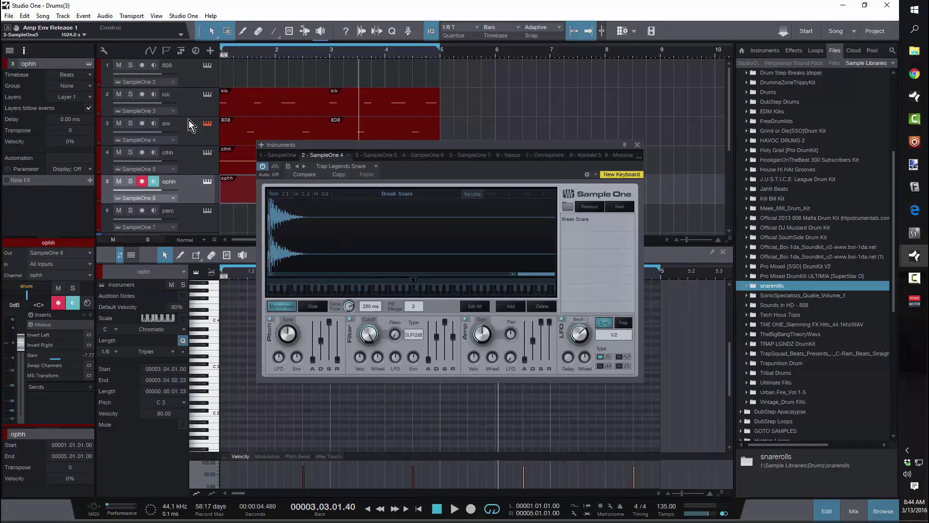
left_click(194, 107)
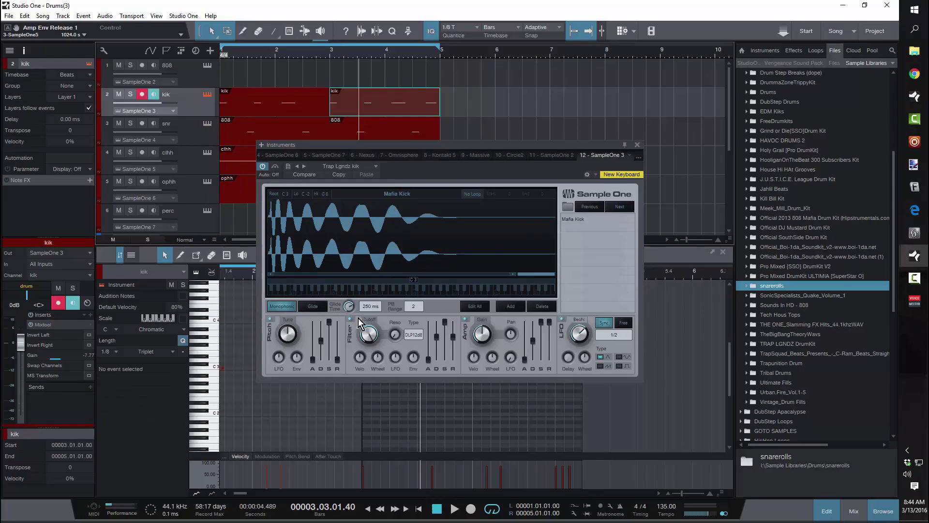
key("F11")
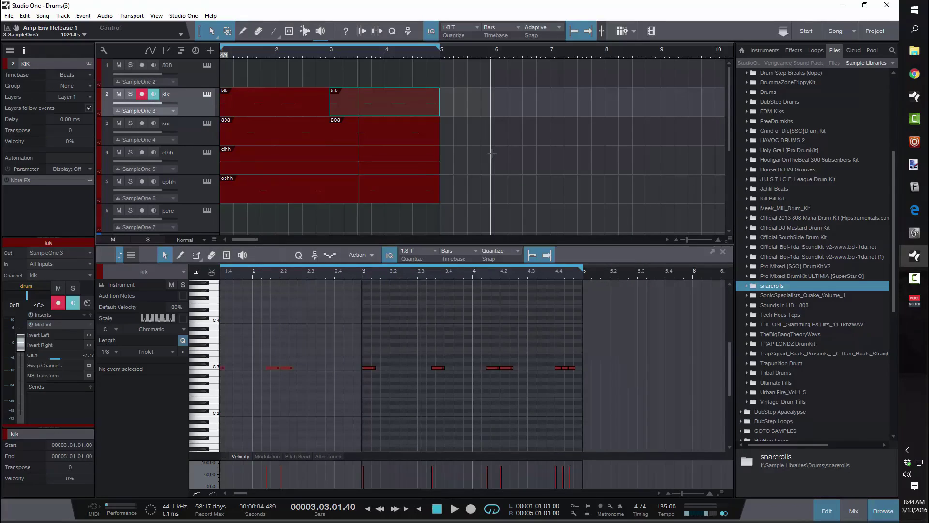
Play the beat from the start and select a range of the kik track's events
key("Home")
key("space")
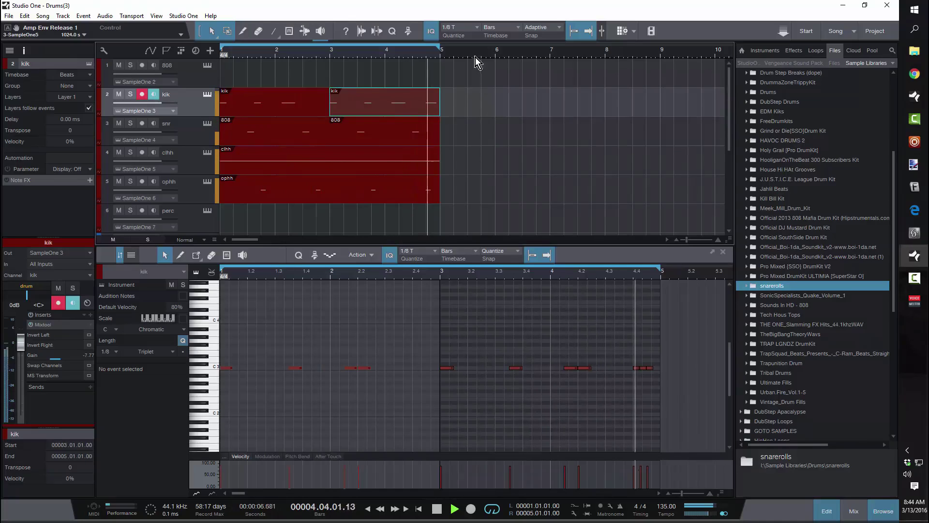
key("space")
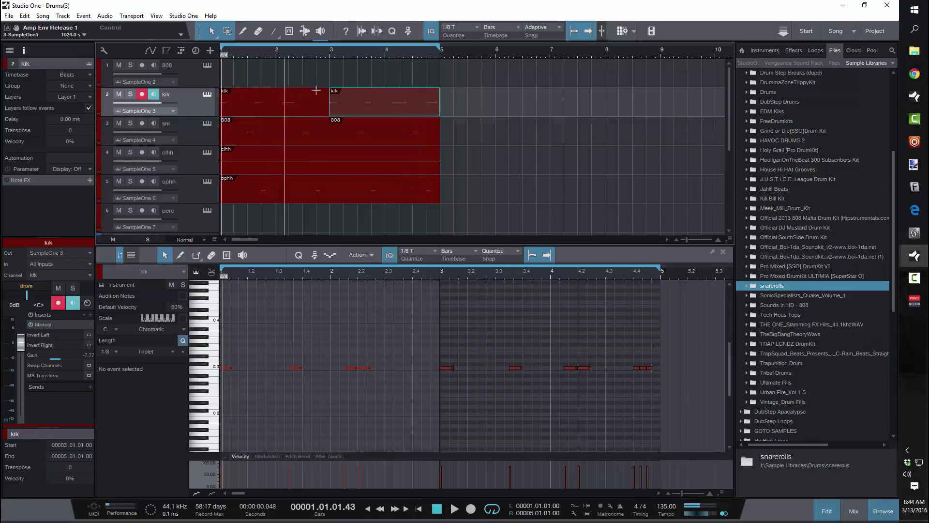
left_click_drag(491, 100, 241, 77)
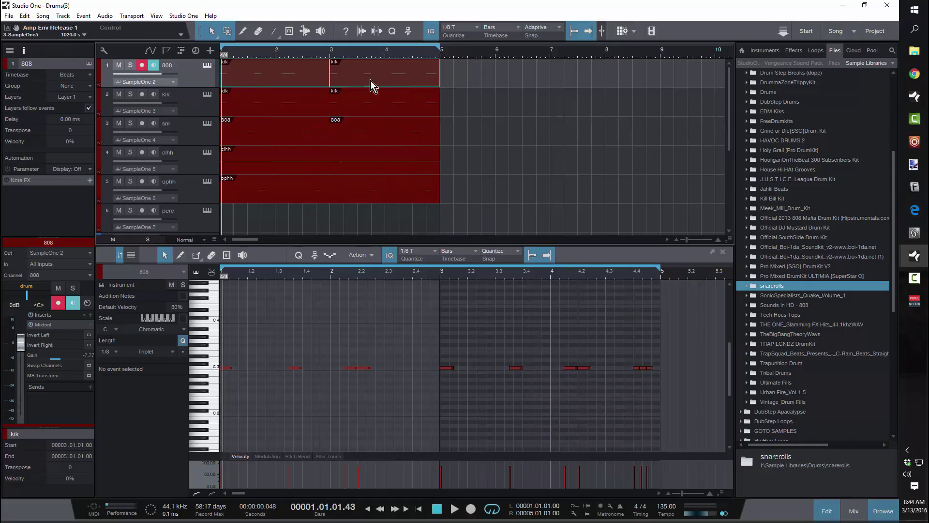
Pull the 808 fader down to about -13.8 dB during playback, then select the first 808 event
left_click(206, 66)
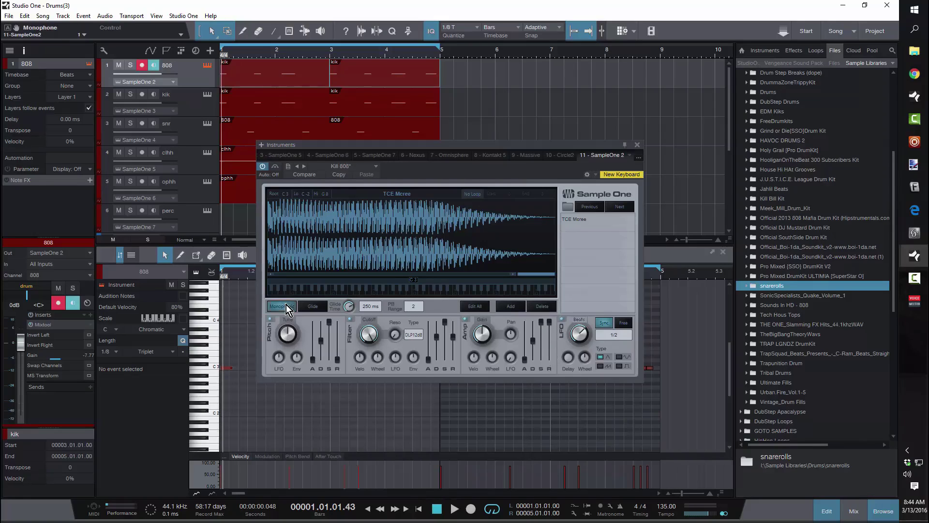
left_click(638, 144)
key("space")
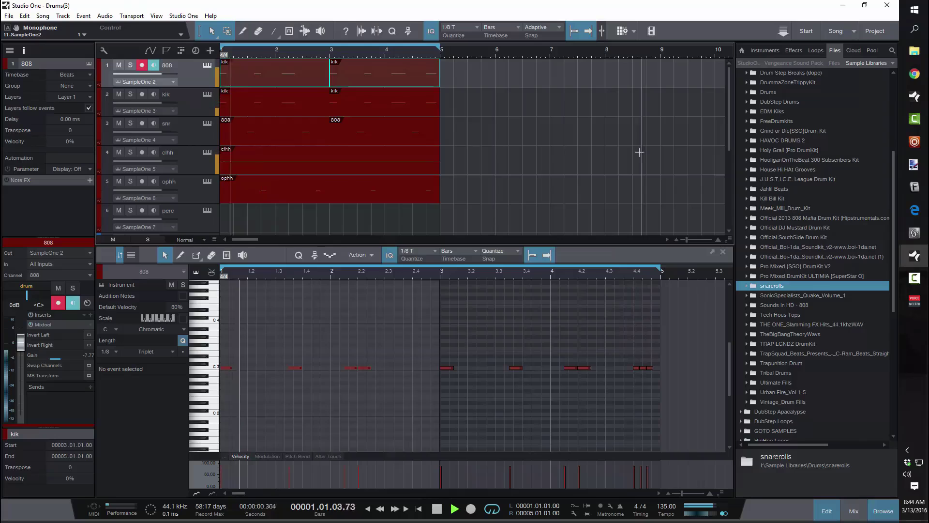
left_click_drag(20, 342, 20, 374)
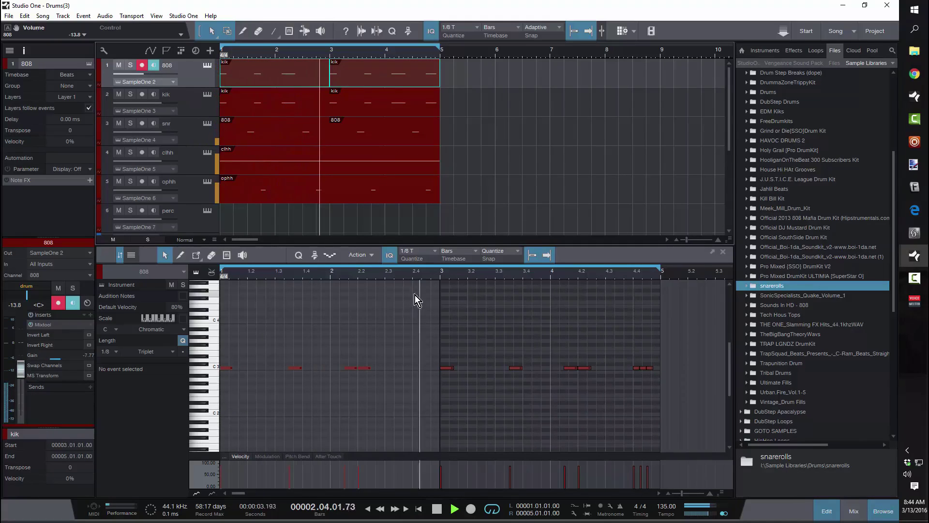
scroll(430, 272, "down", 3)
scroll(429, 271, "down", 1)
key("space")
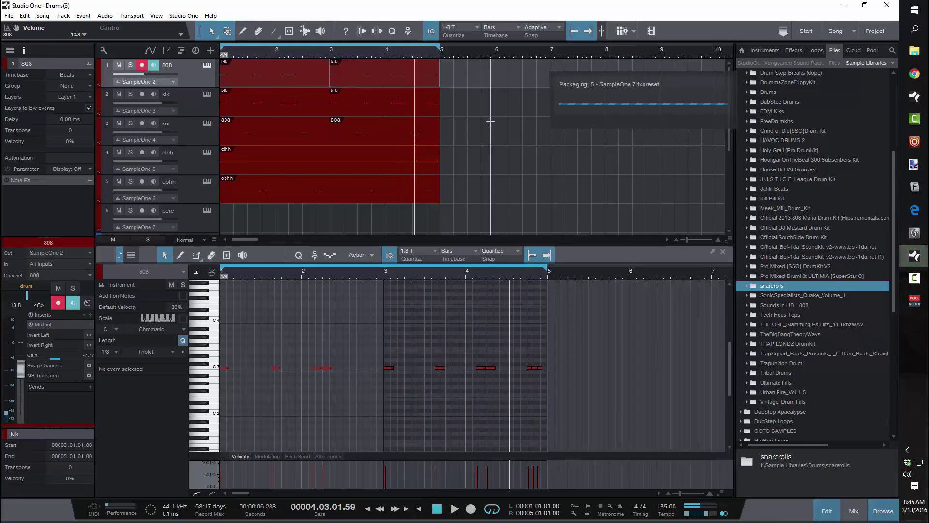
left_click(297, 80)
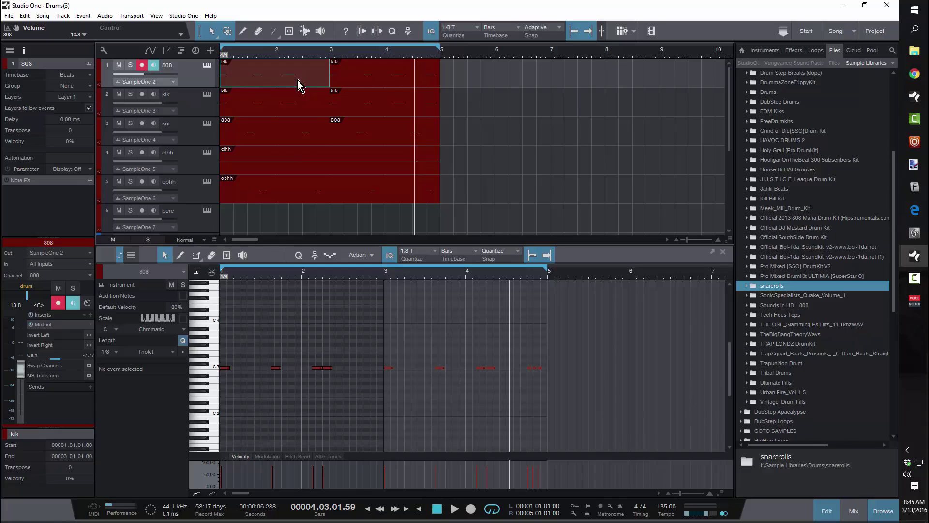
Bounce the first 808 event to audio, trim it to two beats, and open it in Melodyne
key("ctrl+b")
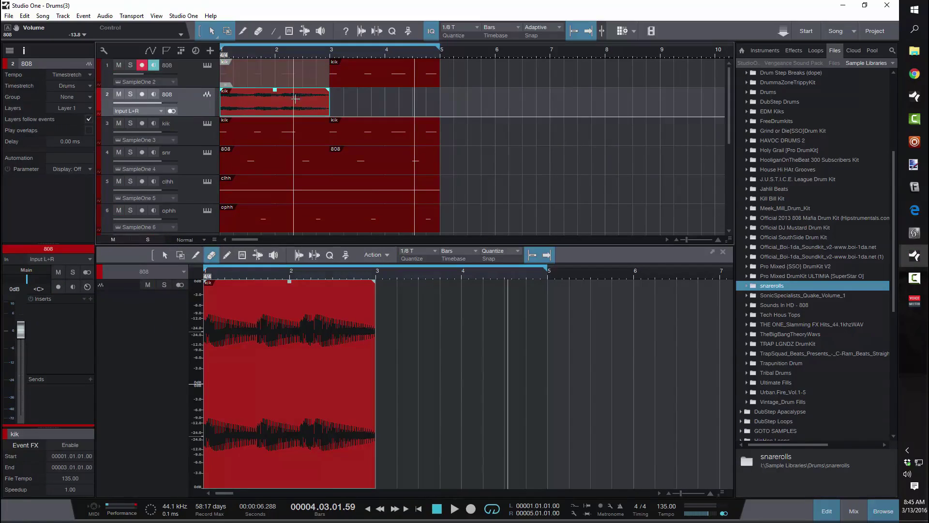
left_click_drag(329, 109, 247, 111)
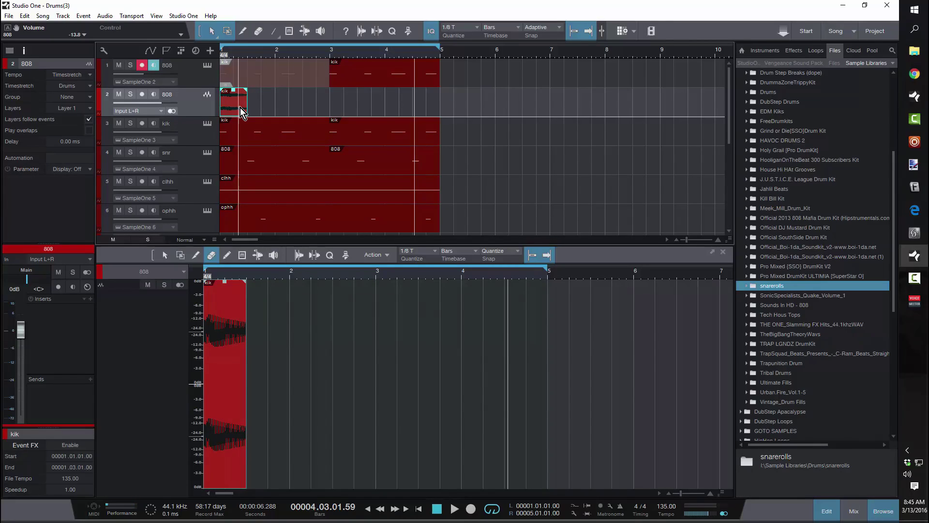
right_click(241, 108)
mouse_move(354, 293)
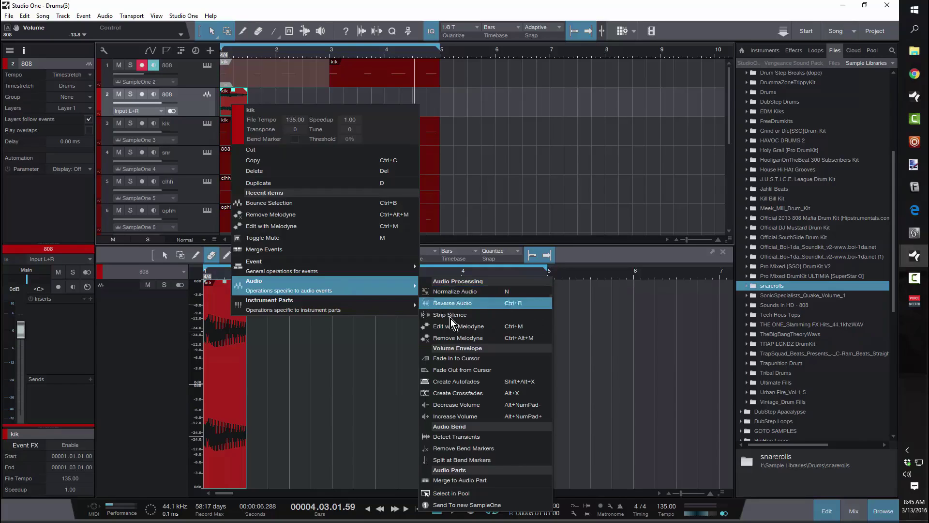
left_click(457, 332)
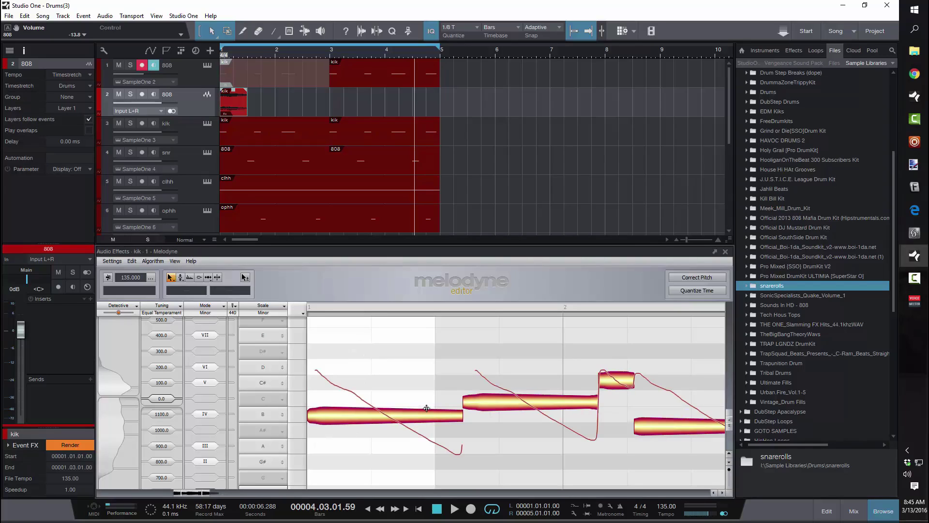
Zoom the Melodyne view and check its scale options, showing F# Minor
scroll(441, 409, "down", 3)
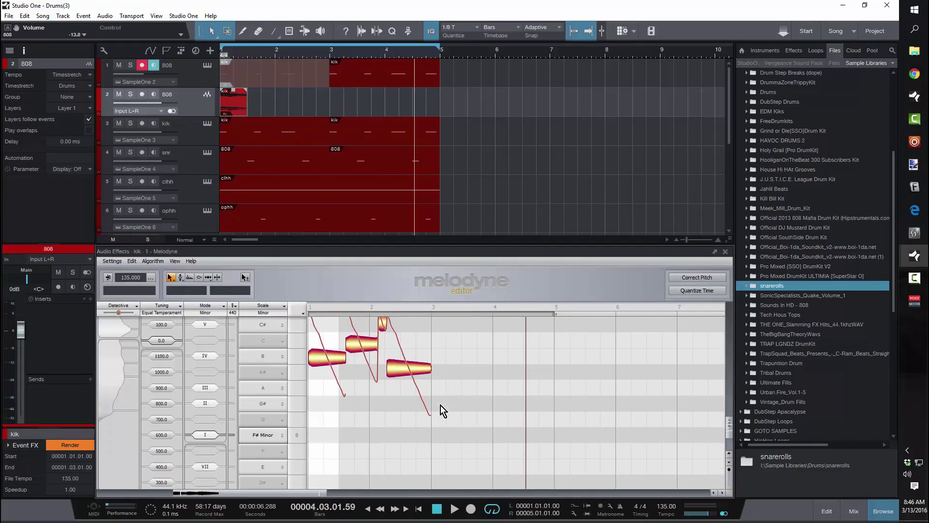
scroll(343, 407, "up", 1)
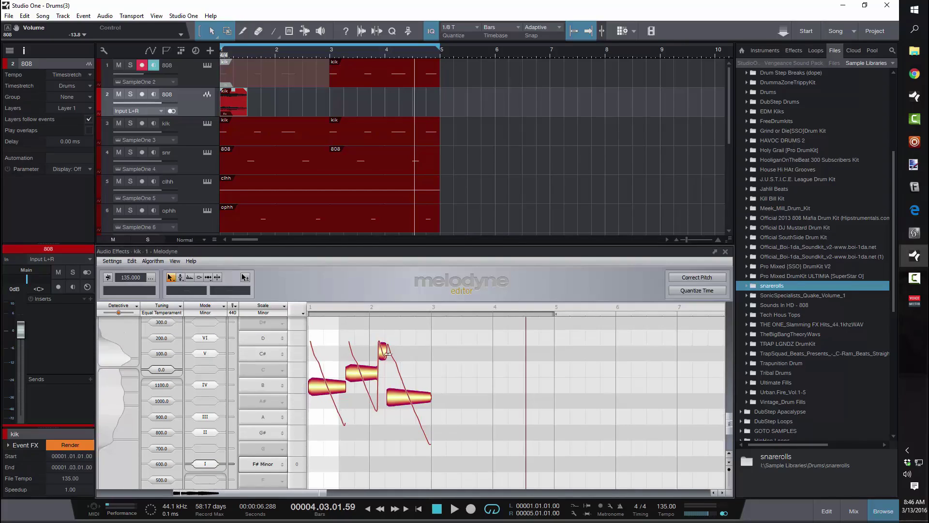
right_click(263, 384)
left_click(394, 339)
Close Melodyne, resize the bounced audio event, and delete it
left_click(552, 73)
mouse_move(253, 109)
left_mouse_down()
mouse_move(279, 111)
mouse_move(249, 110)
left_mouse_up()
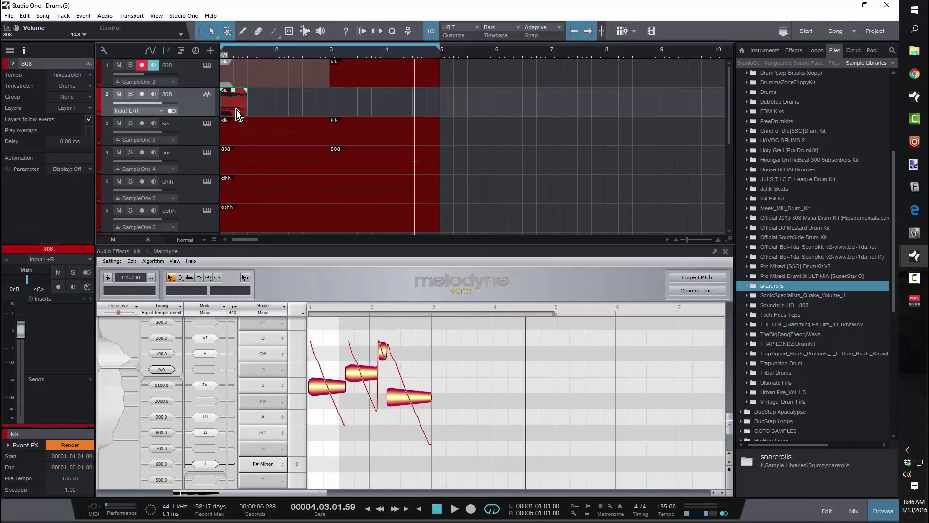
key("Delete")
Delete the empty bounced 808 audio track
left_click(246, 78)
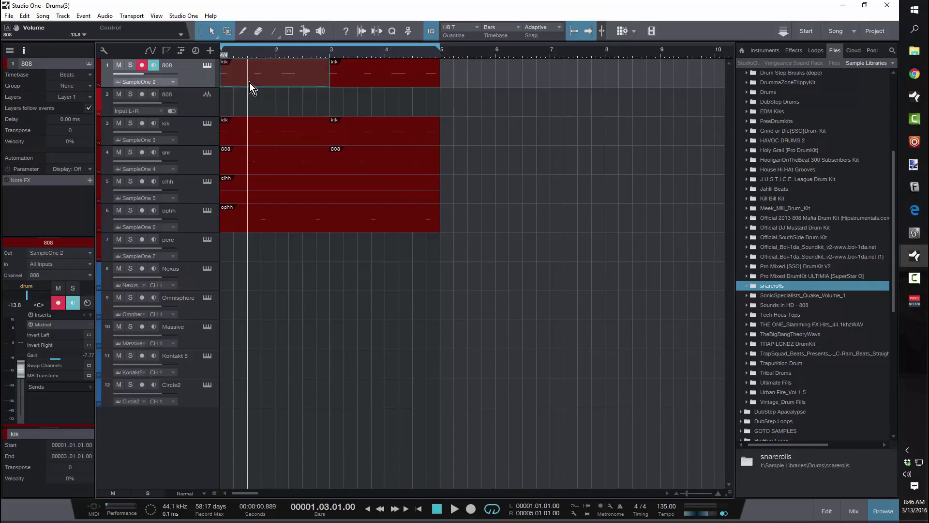
left_click(262, 91)
key("Delete")
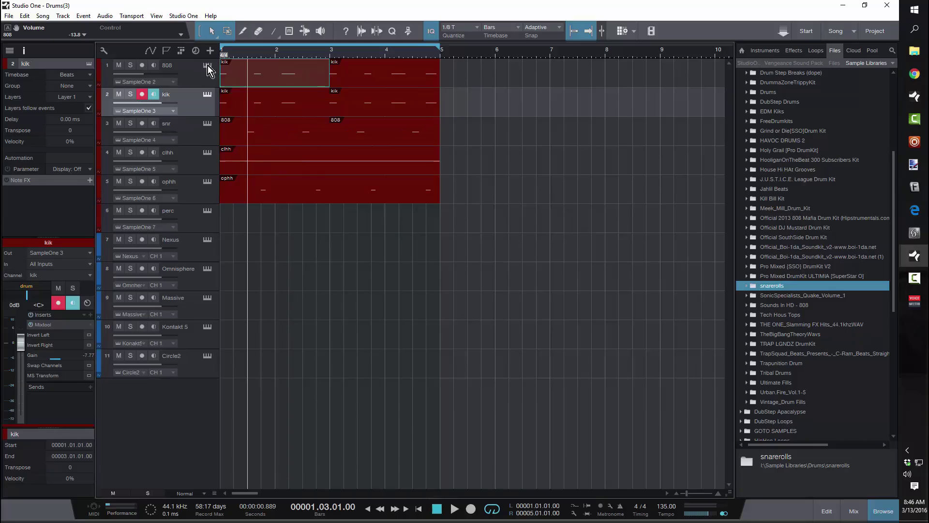
Open and close the 808 track's SampleOne 2 instrument window
key("F11")
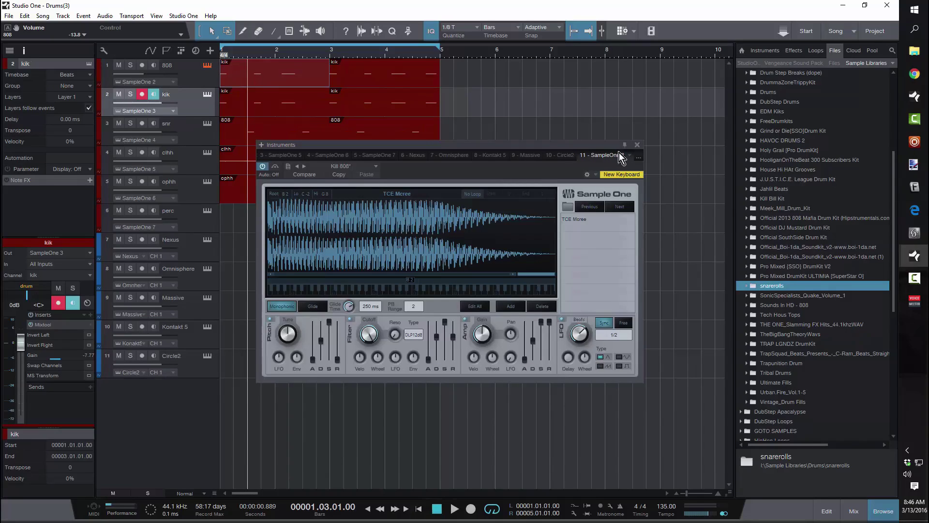
left_click(639, 146)
left_click(207, 67)
left_click(638, 144)
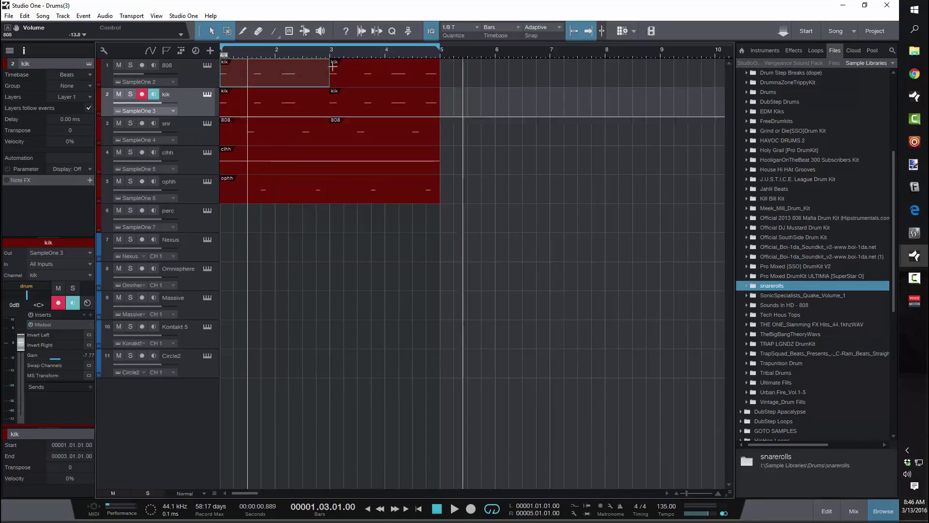
Open the 808 notes and set the piano-roll scale to Natural Minor with auditioning on
double_click(242, 81)
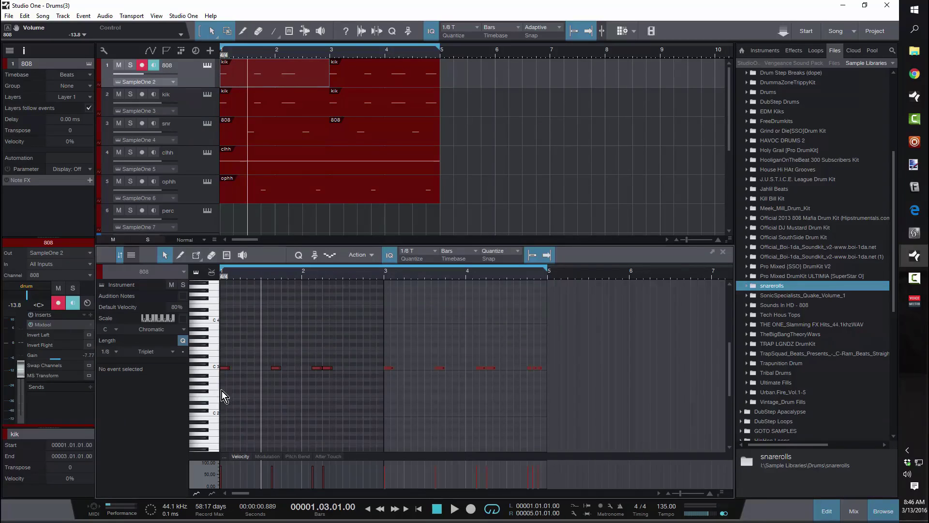
left_click(169, 331)
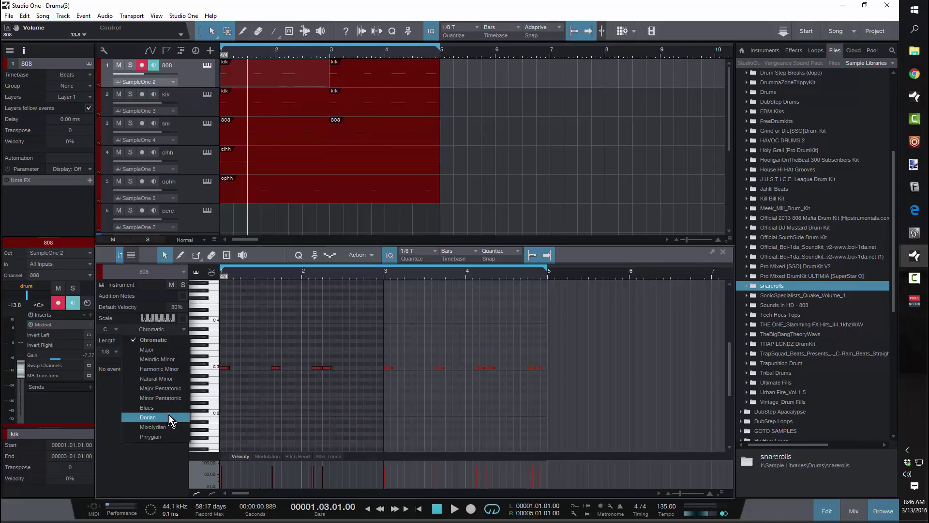
left_click(173, 378)
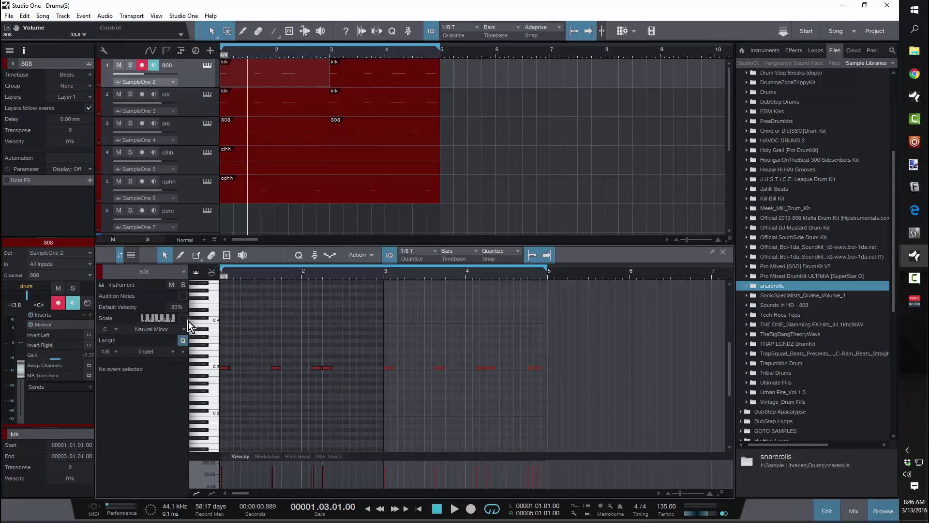
left_click(182, 296)
left_click(183, 319)
Set the grid to 1/8 and raise the 808 note at bar 2 an octave to C4
left_click(435, 254)
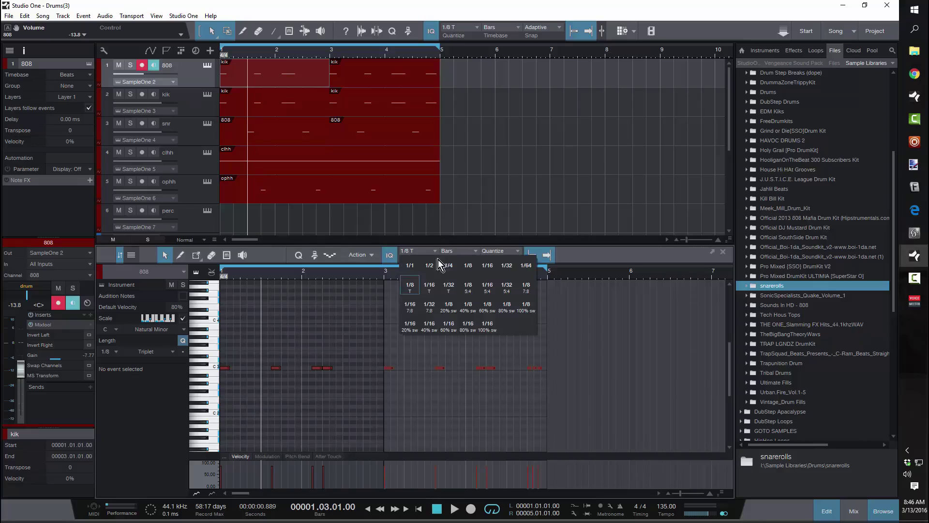
left_click(468, 270)
key("space")
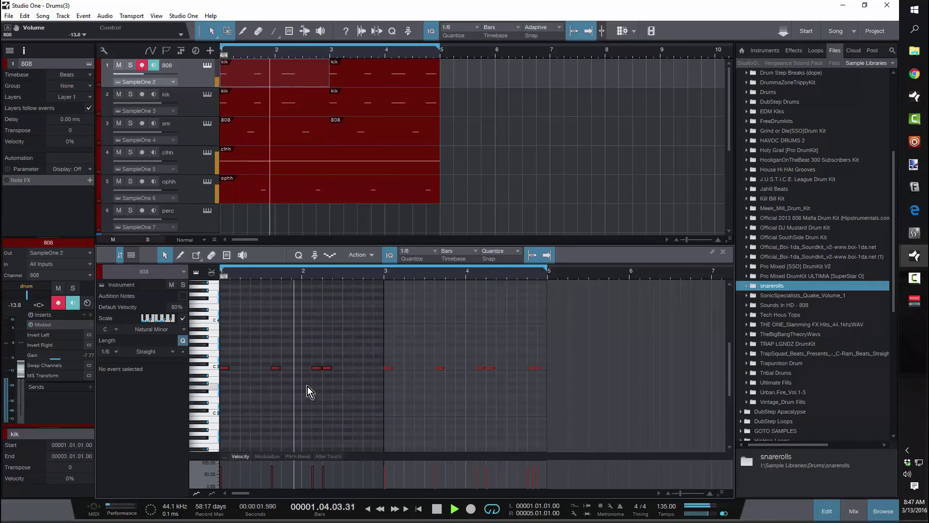
key("space")
left_click(317, 369)
key("shift+Up")
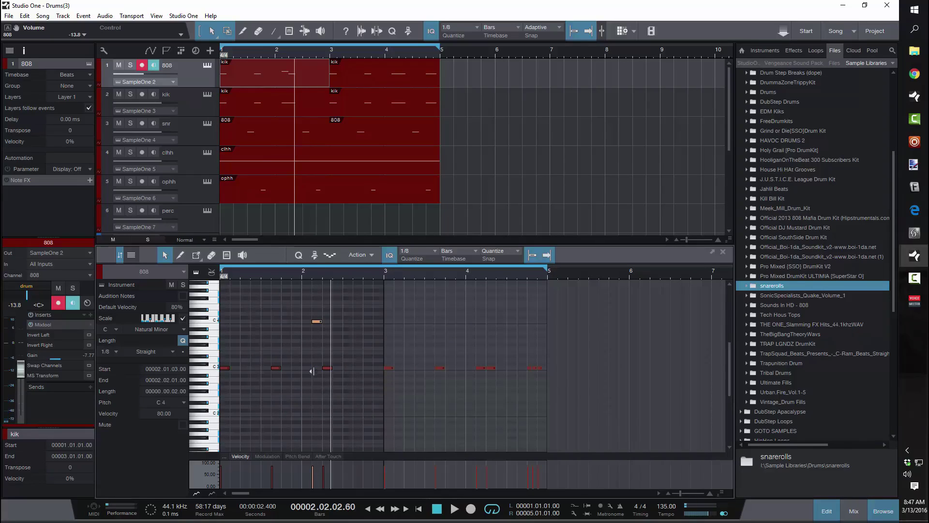
key("space")
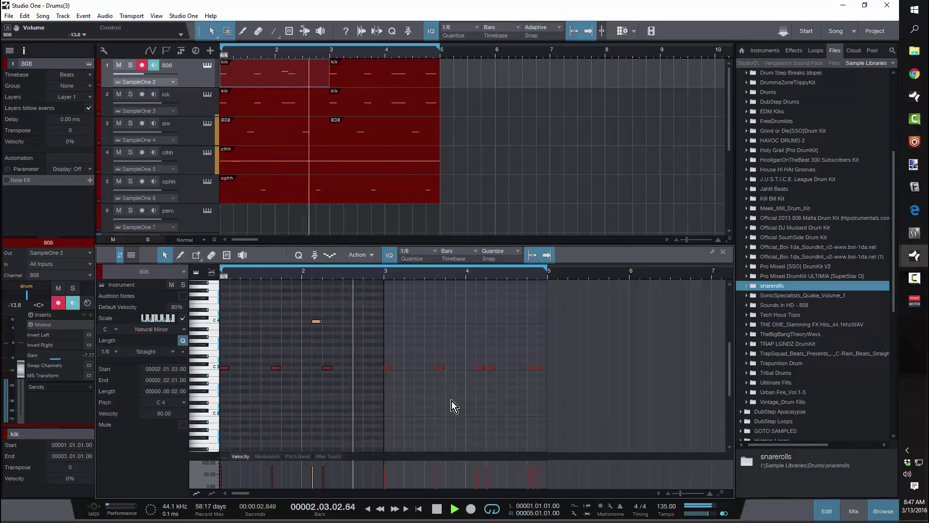
left_click(483, 371)
Raise the bar-4 C3 note to C4 and move the next C3 note up to G3
left_click(481, 369)
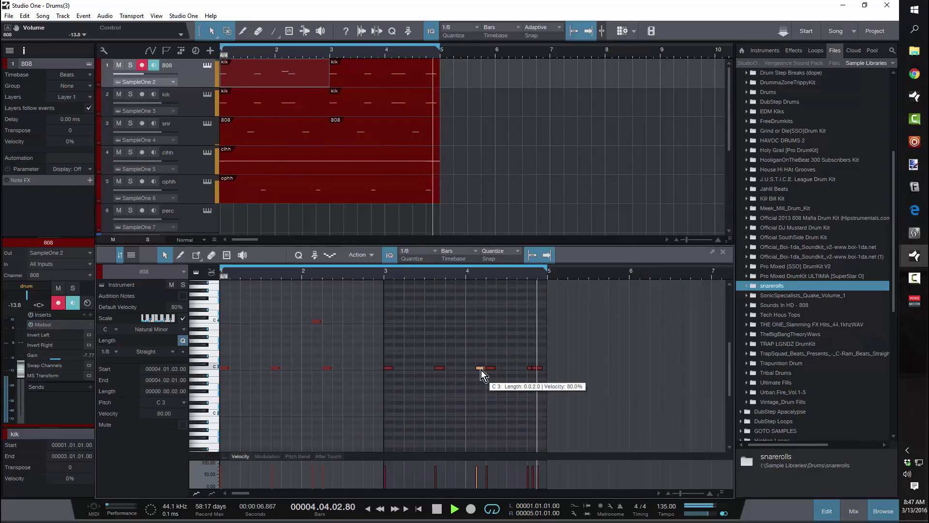
key("shift+Up")
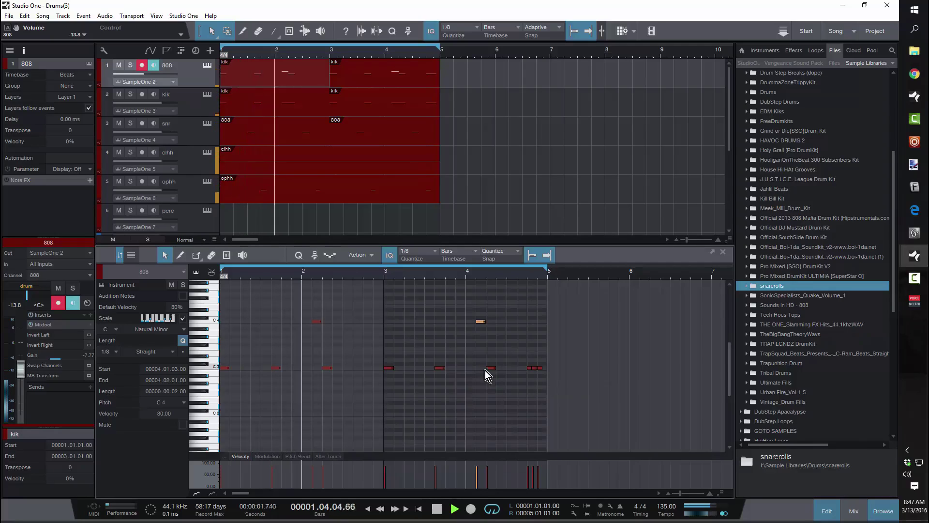
left_click(491, 368)
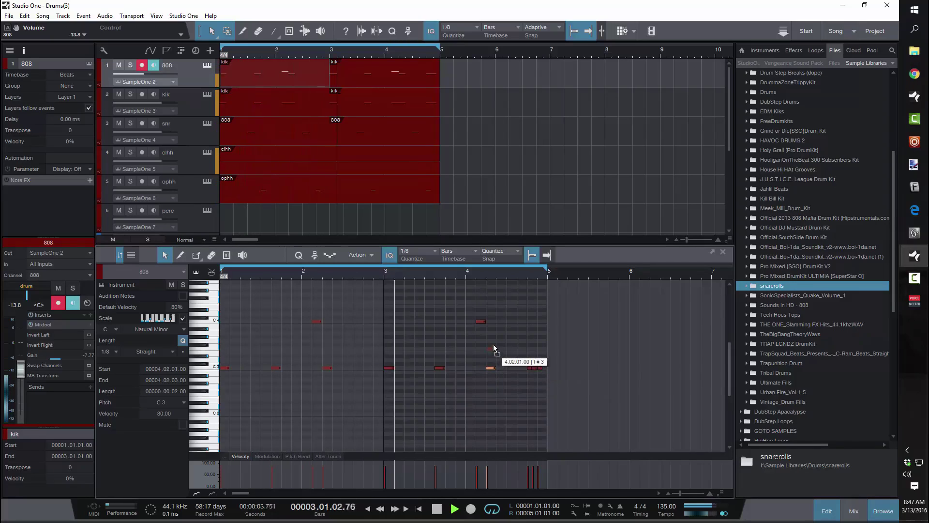
left_click_drag(493, 345, 493, 341)
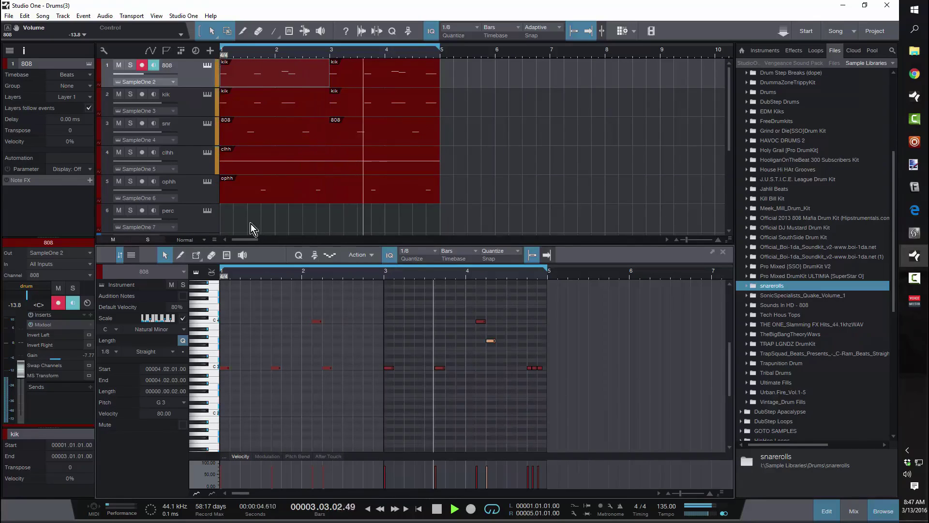
Create a perc part spanning bars 1–5 with one C3 hit at bar 4.4, then stop playback
scroll(253, 213, "down", 1)
scroll(254, 212, "down", 1)
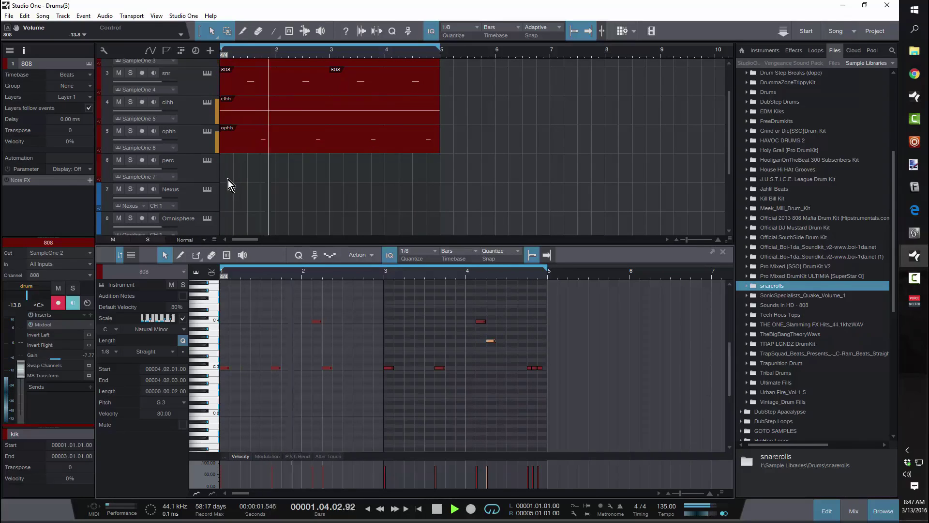
double_click(228, 179)
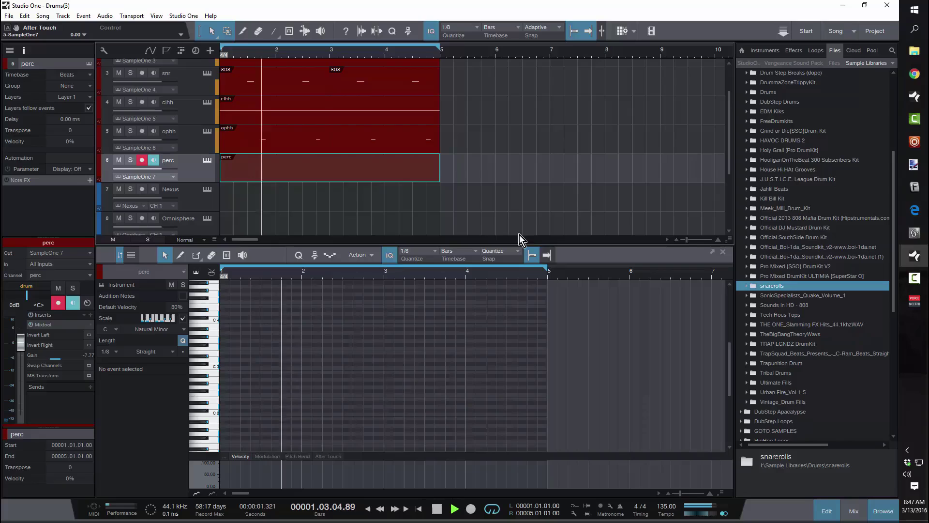
left_click(531, 369)
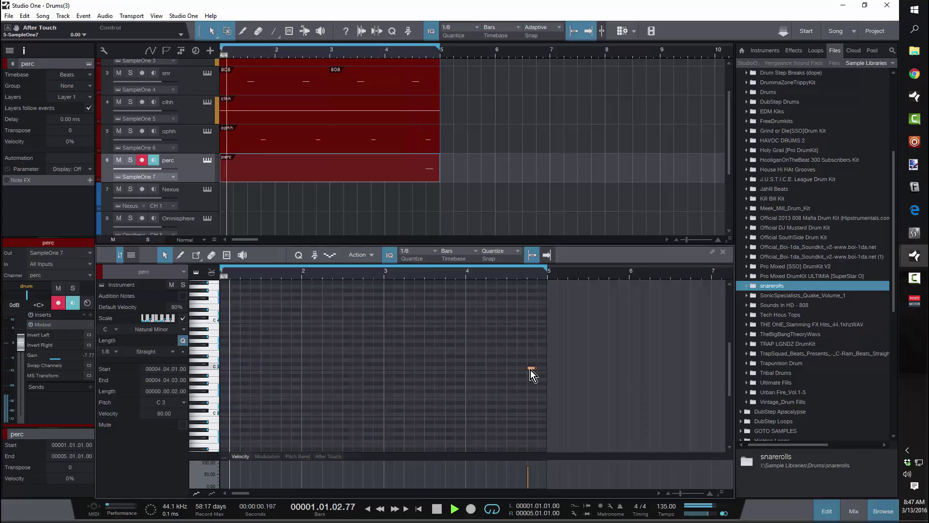
scroll(496, 152, "down", 3)
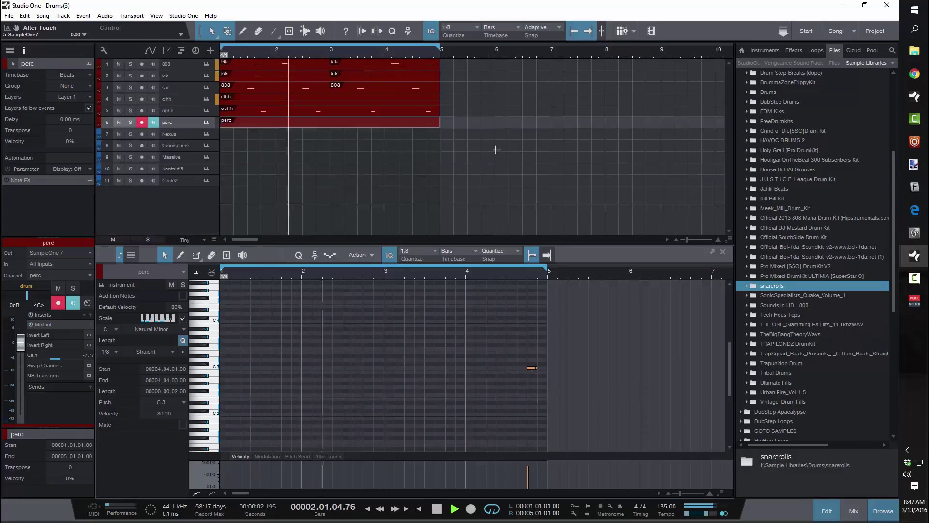
scroll(496, 152, "up", 2)
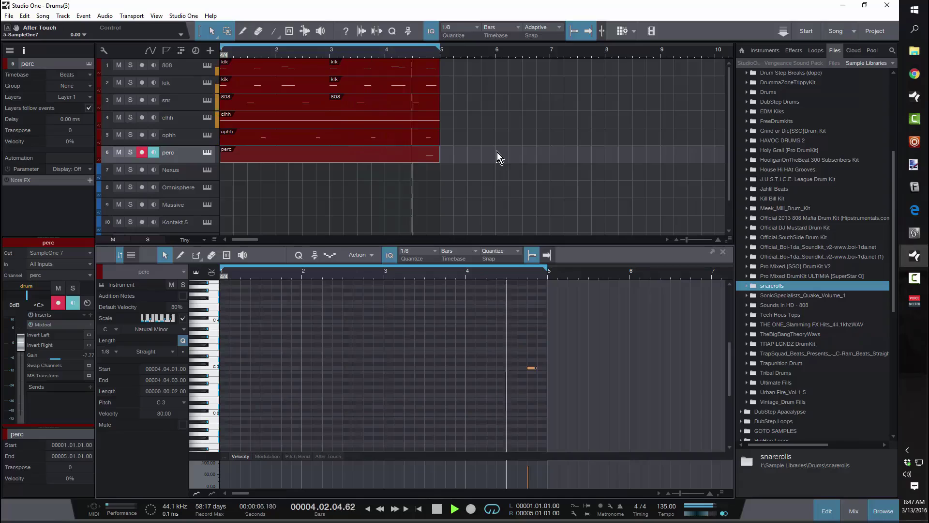
key("space")
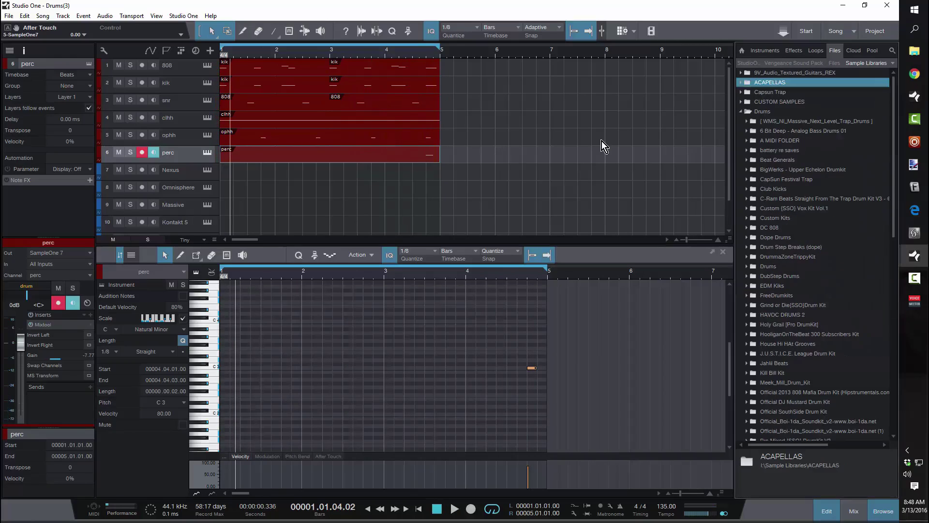
Open the Drums folder as a new root tab in the Files browser
left_click(761, 112)
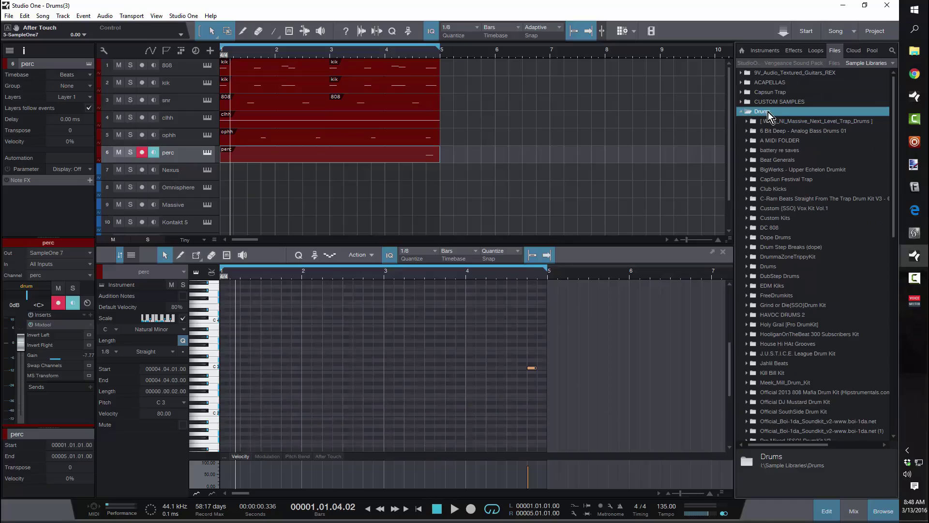
right_click(758, 111)
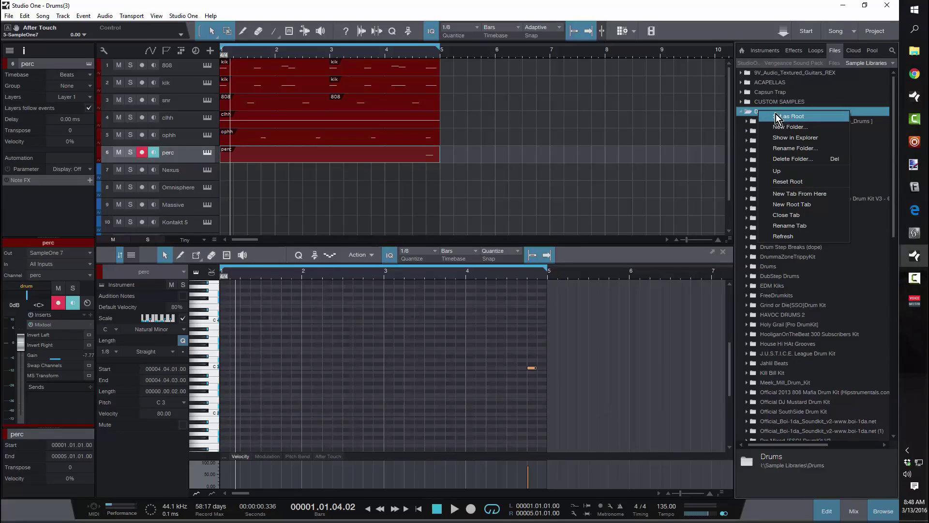
left_click(814, 199)
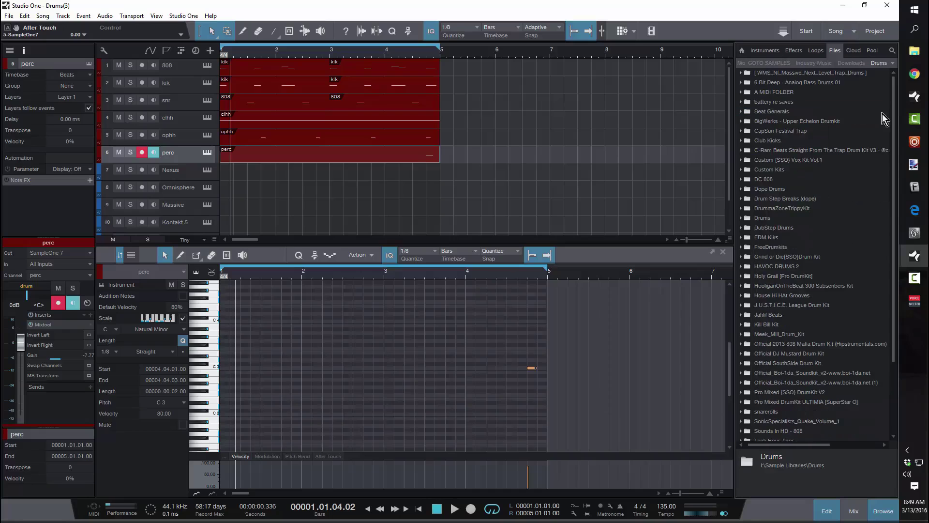
left_click(893, 65)
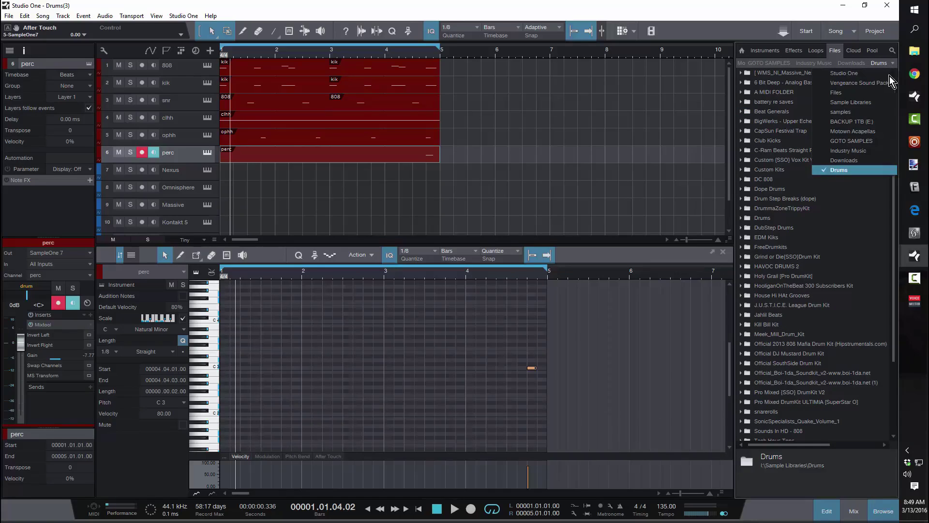
left_click(864, 163)
left_click(893, 63)
left_click(856, 170)
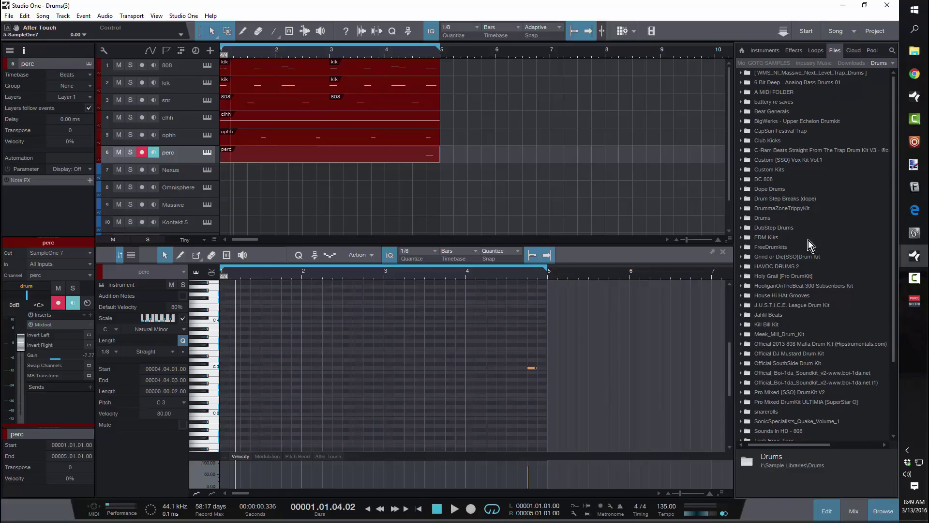
Expand A MIDI FOLDER to list its files and delete the snr track's part
left_click(742, 92)
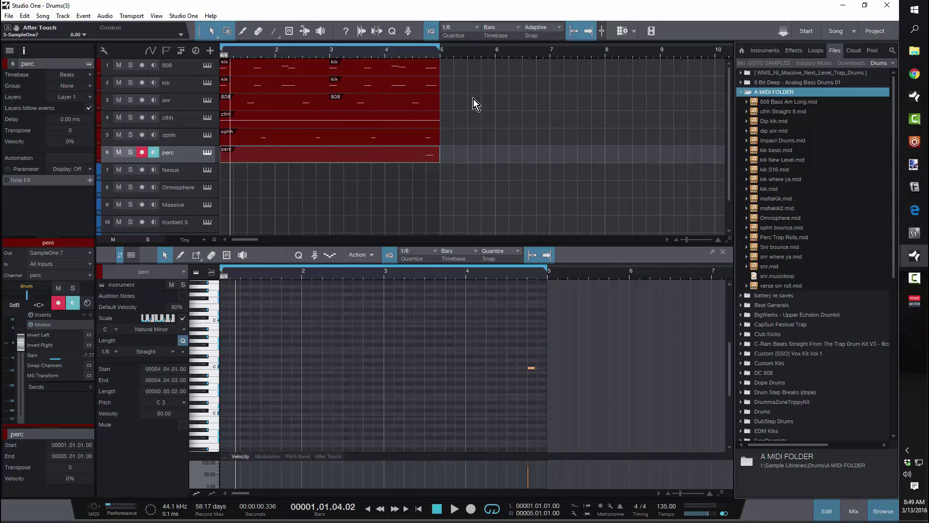
left_click_drag(450, 102, 267, 100)
key("Delete")
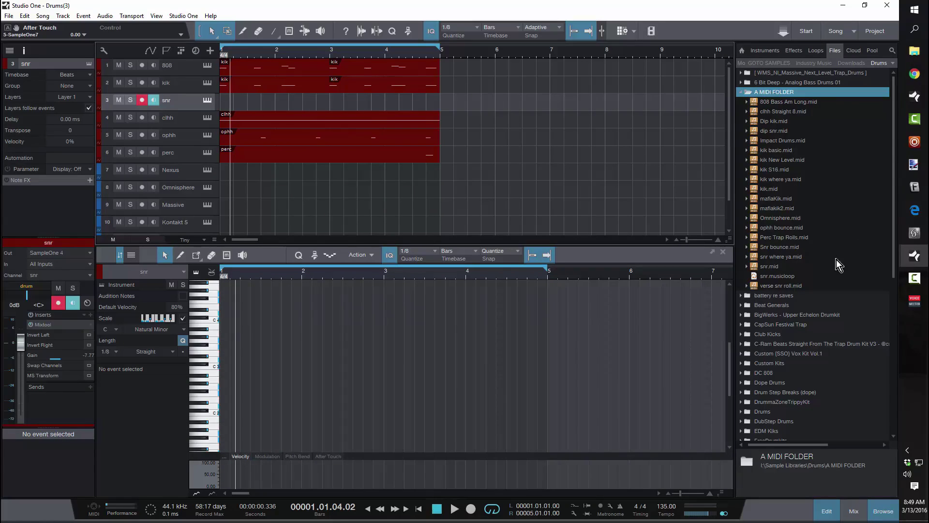
Place snr.mid on the snr track at bar 1 and trim it to end at bar 5
left_click(773, 269)
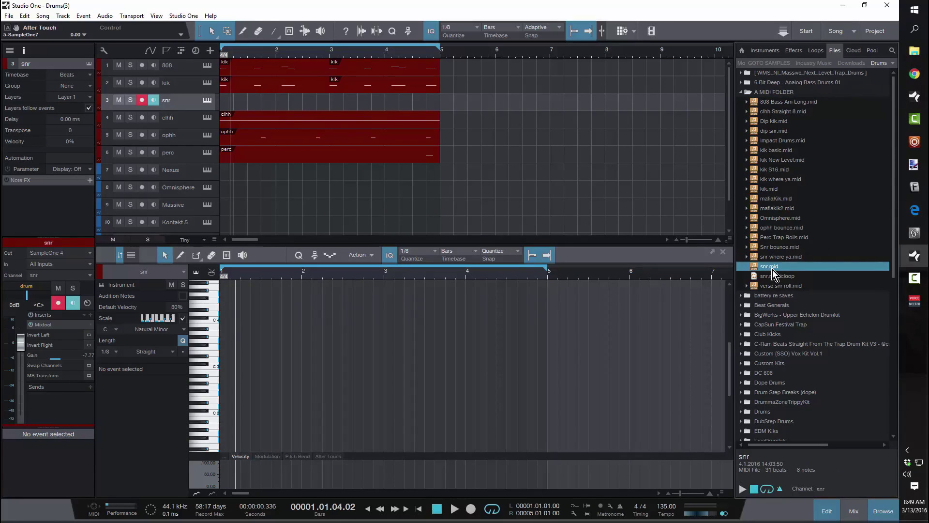
left_click_drag(772, 269, 236, 103)
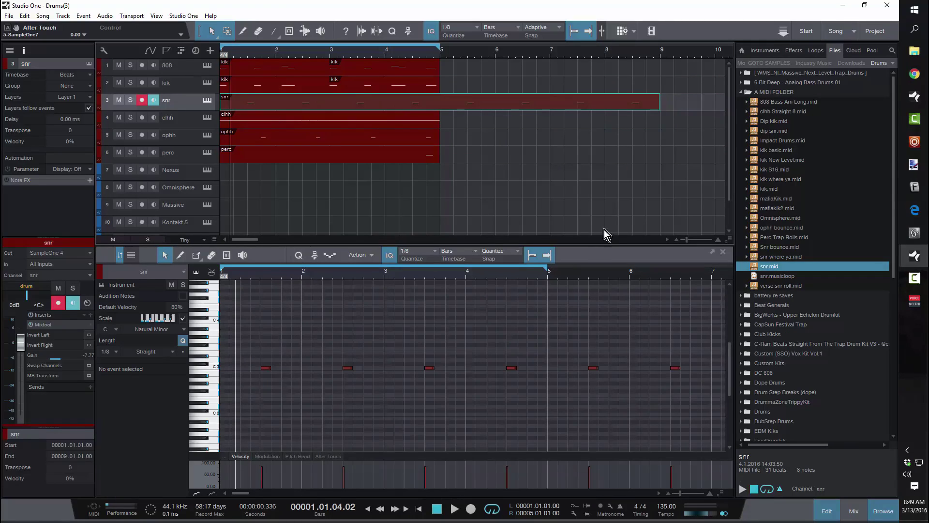
left_click_drag(660, 104, 440, 110)
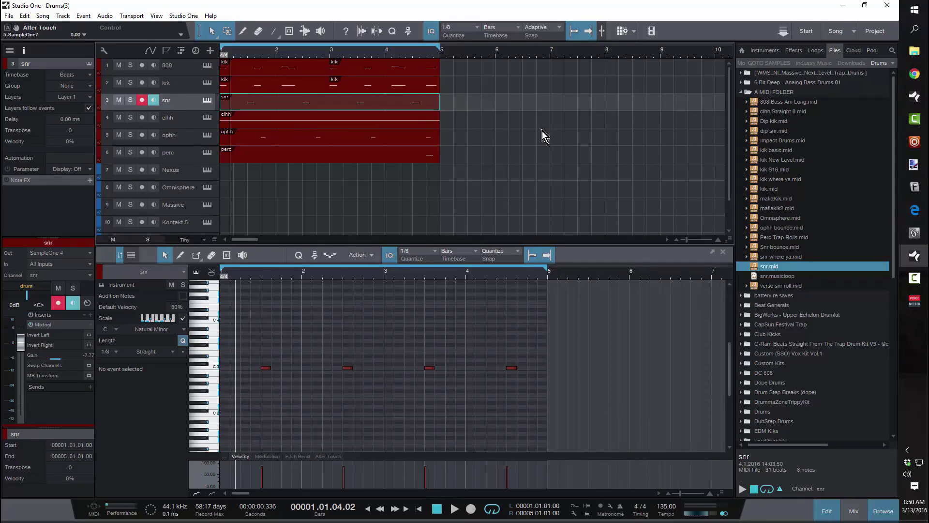
left_click(500, 99)
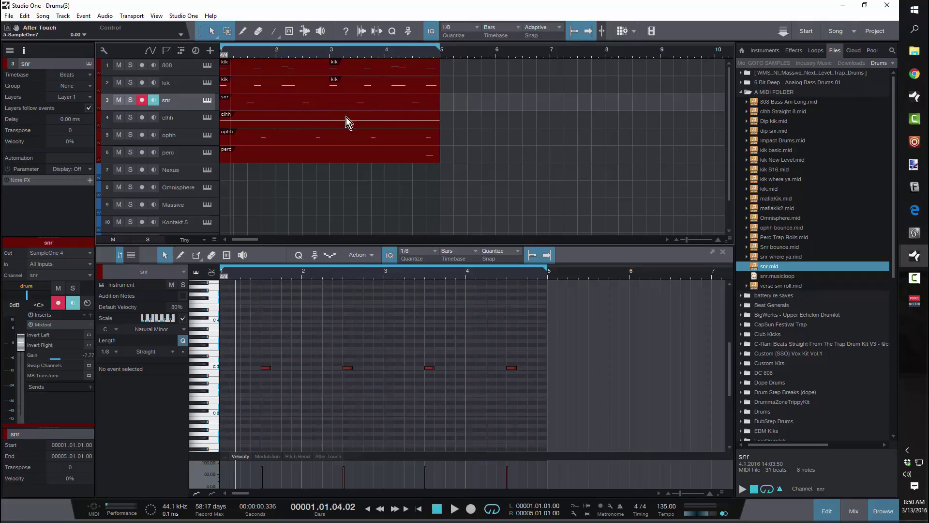
Export the clhh hi-hat part as a MIDI file into A MIDI FOLDER
left_click(297, 121)
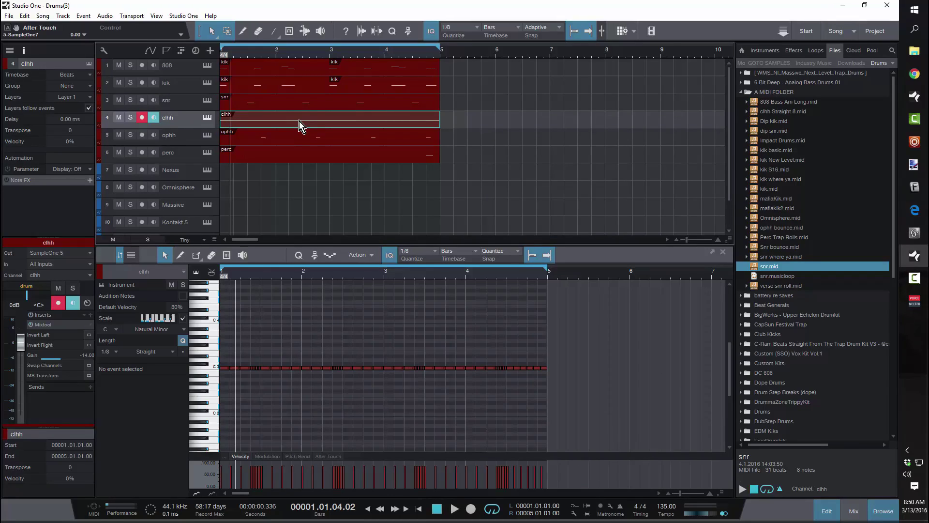
left_click_drag(352, 140, 814, 181)
key("shift")
key("shift")
key("shift")
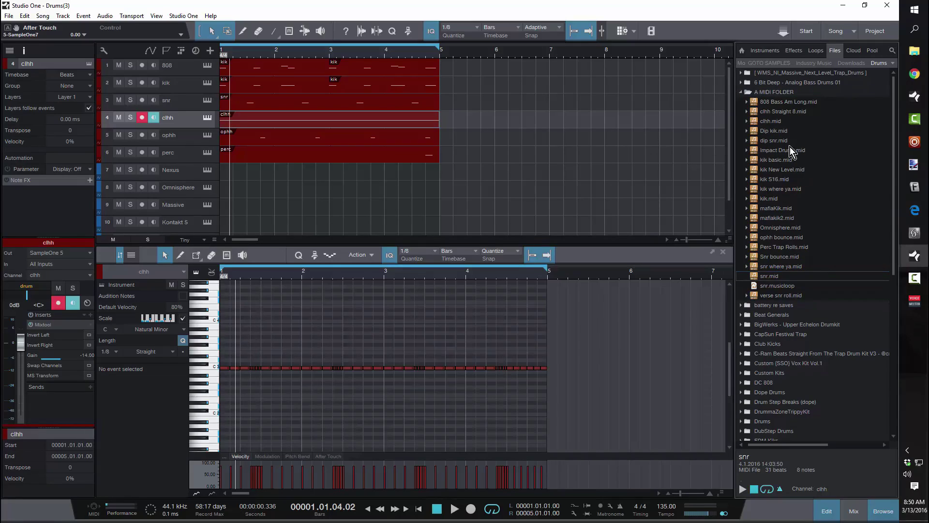
left_click(768, 120)
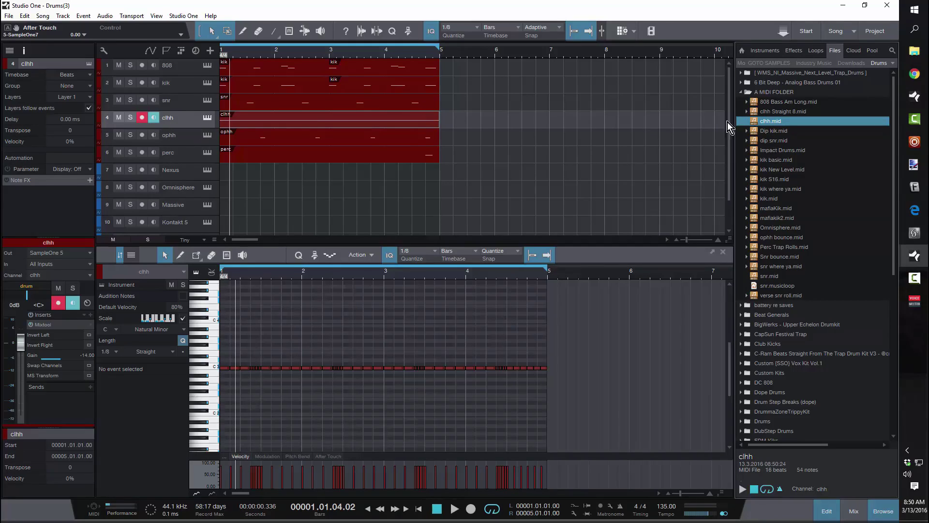
Rename clhh.mid to 'clhh trap basic'
right_click(766, 121)
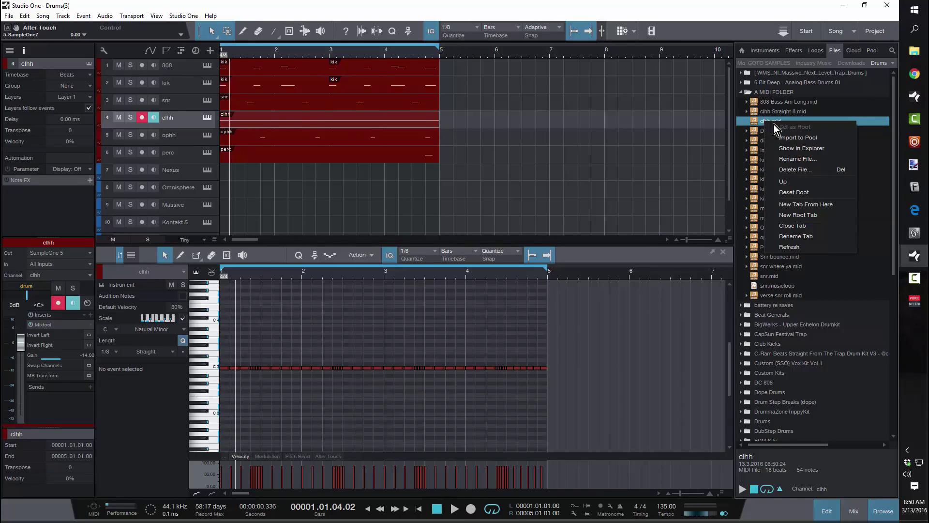
left_click(813, 162)
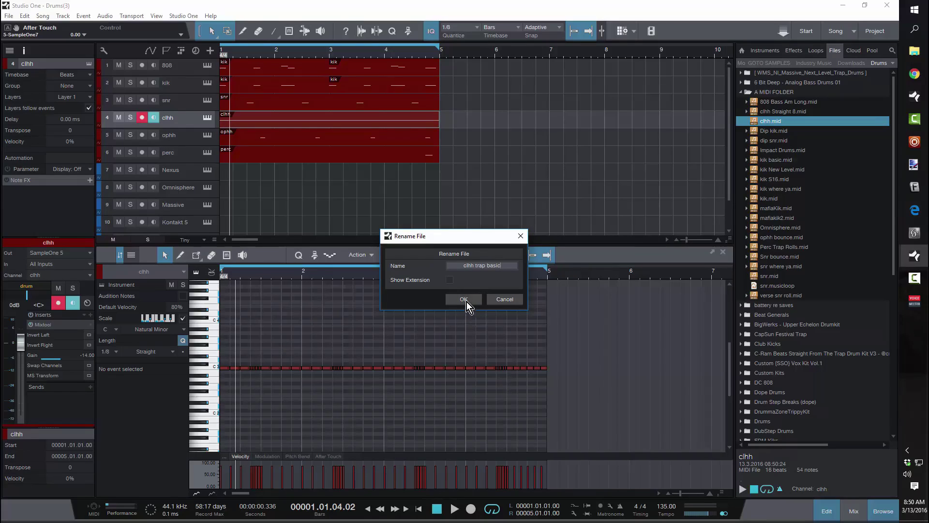
left_click(464, 300)
Replace the clhh track's part with the clhh trap basic.mid file
left_click(412, 118)
key("Delete")
left_click_drag(798, 120, 241, 117)
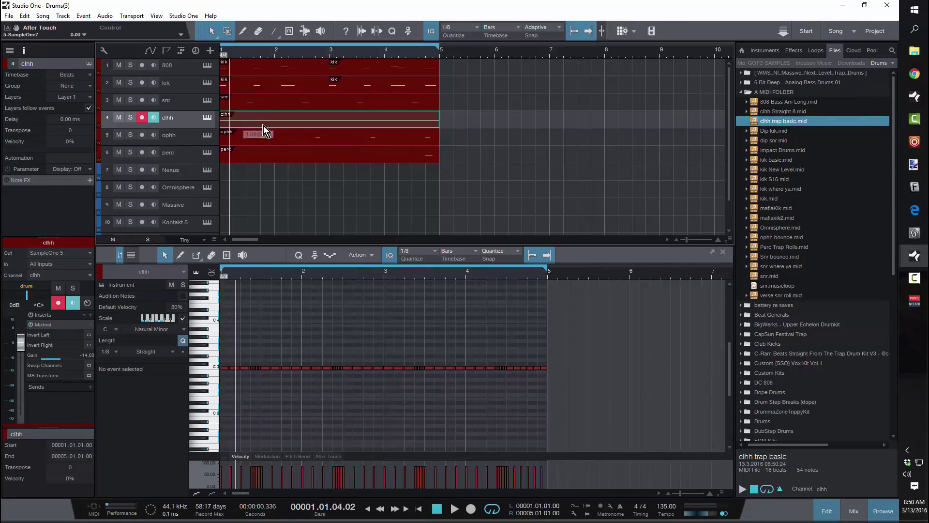
Zoom in on the hi-hat notes and play the beat from bar 1, then stop
left_click_drag(377, 274, 457, 271)
key("space")
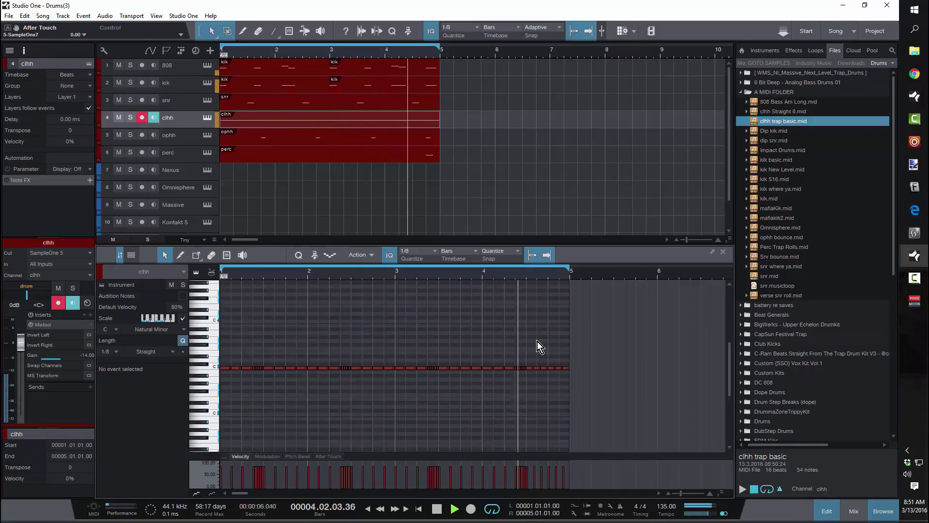
key("space")
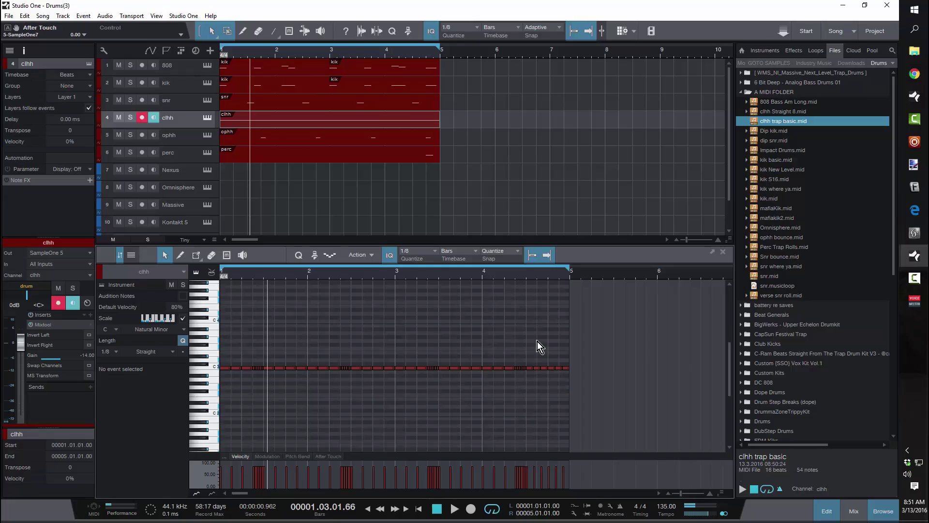